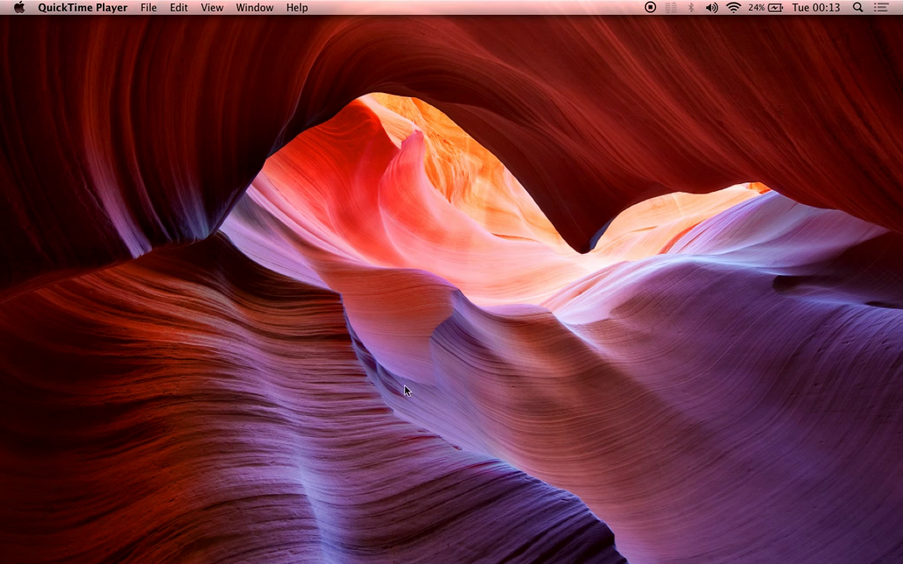
- Restore the minimized Blend Swap dashboard and reload it to reveal the 'More stolen models' notice
click(489, 547)
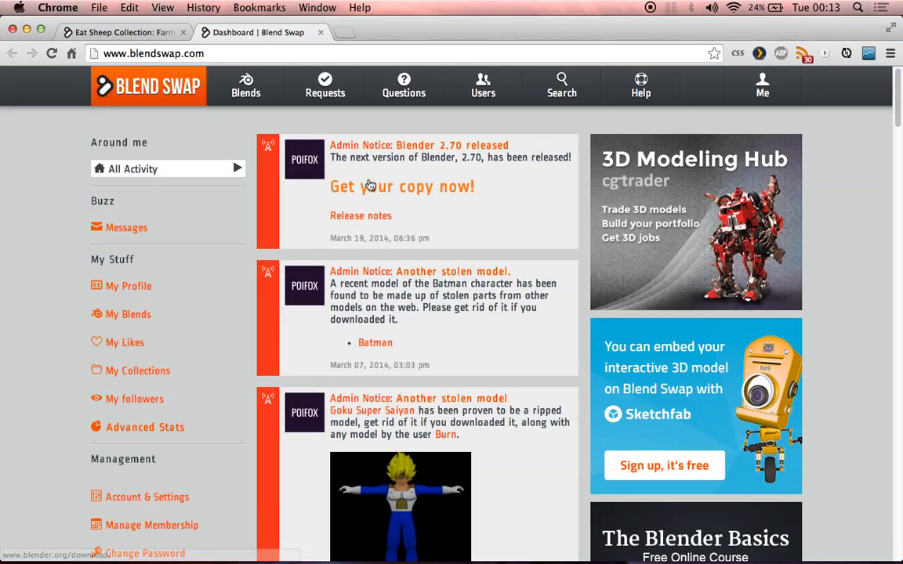
scroll(410, 333, down, 1)
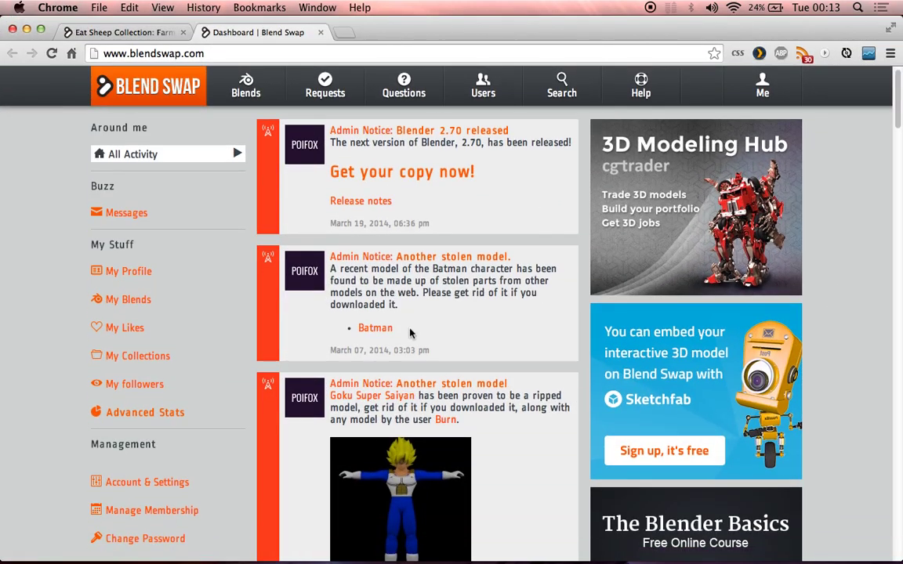
scroll(410, 333, down, 5)
scroll(410, 333, up, 5)
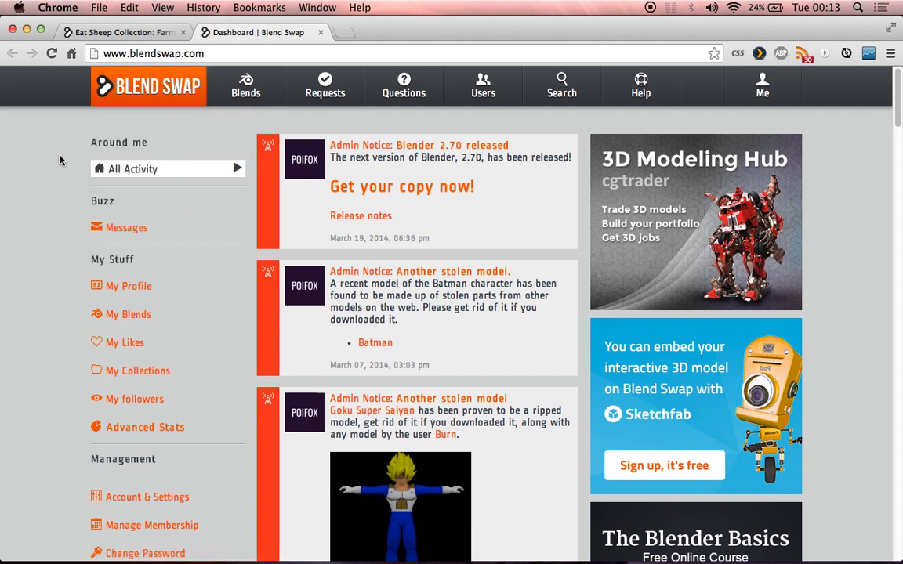
click(154, 84)
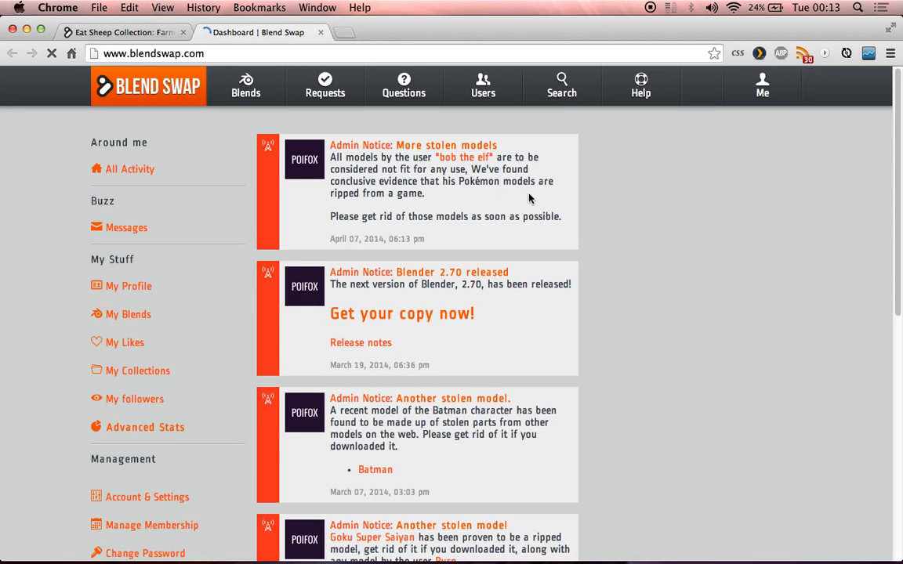
scroll(333, 224, down, 10)
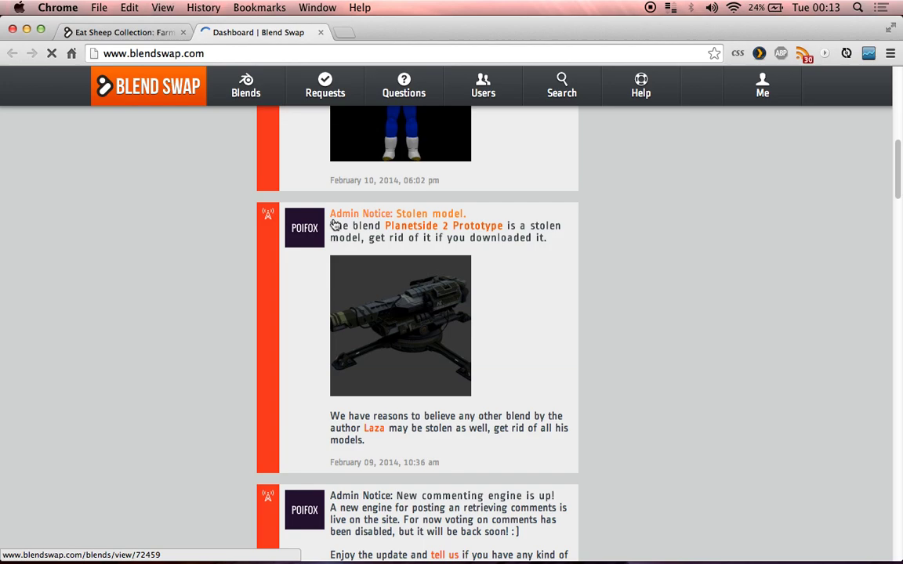
scroll(333, 224, down, 10)
scroll(333, 223, up, 20)
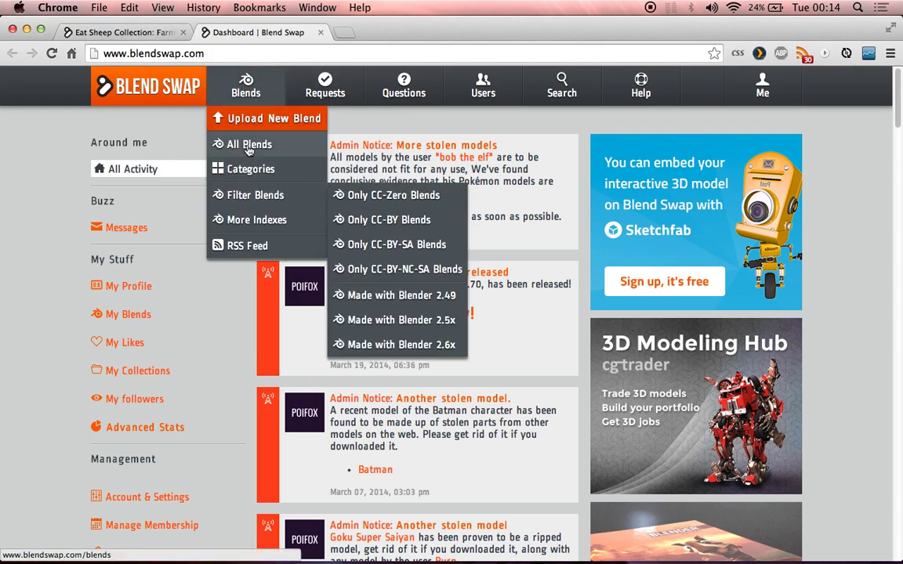
- Browse the All Blends grid, with models like 'wallace' and 'Low poly Rocky Scene', then return to the top
click(249, 147)
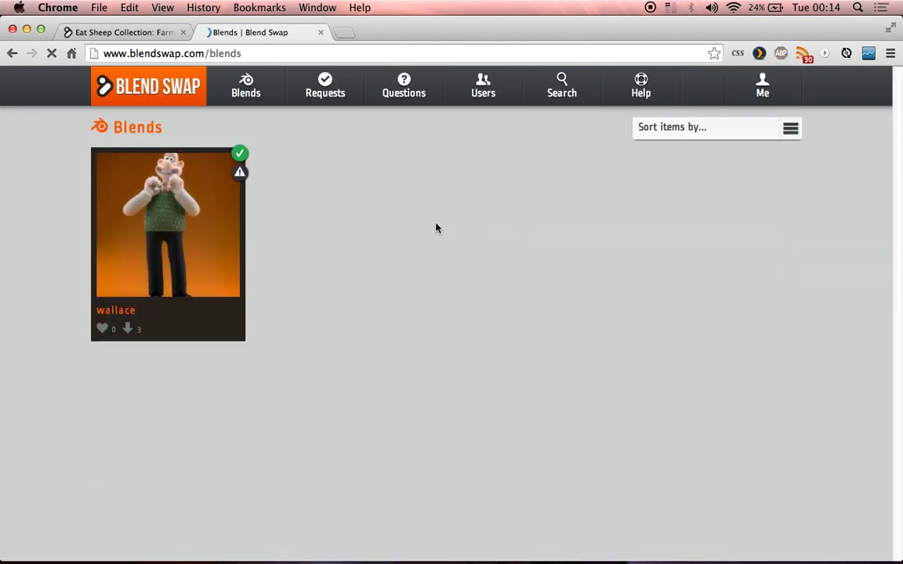
scroll(191, 215, down, 2)
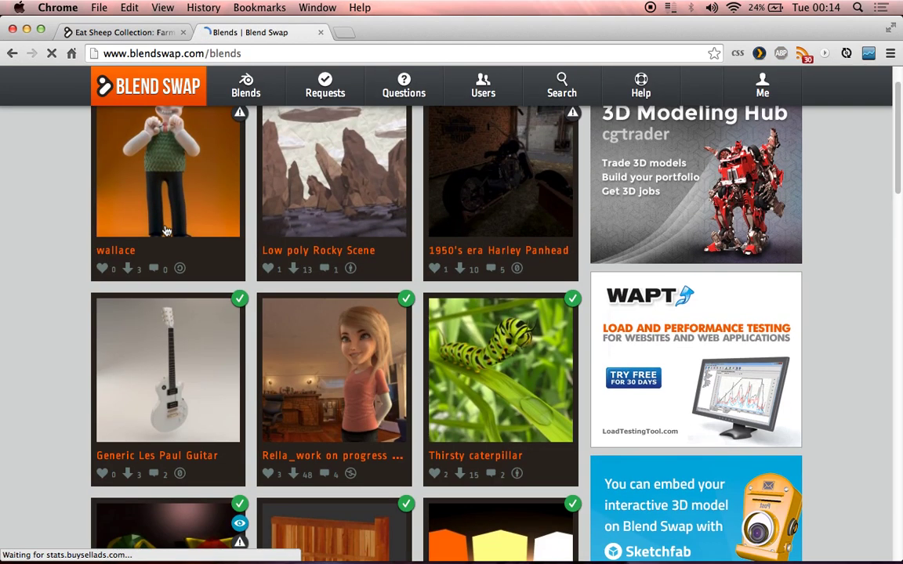
scroll(191, 214, down, 3)
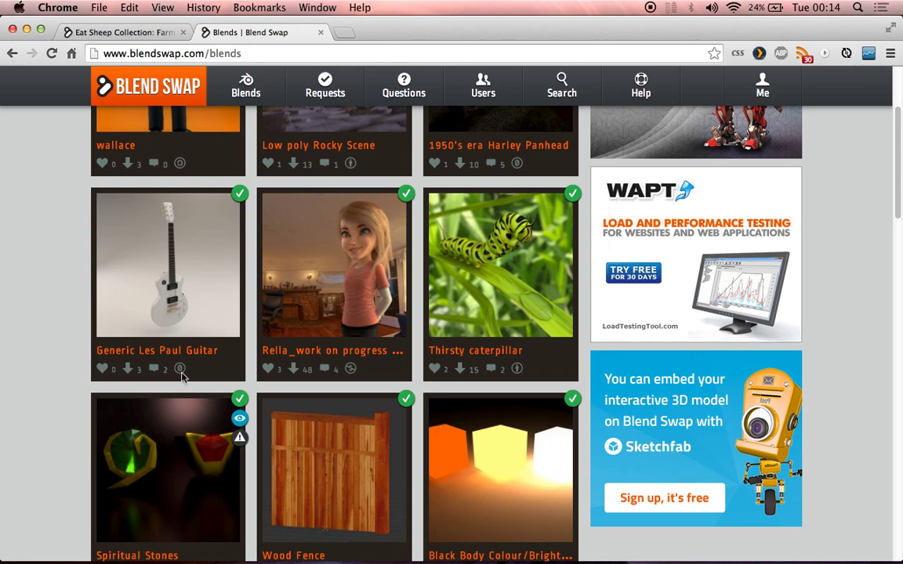
scroll(183, 379, down, 3)
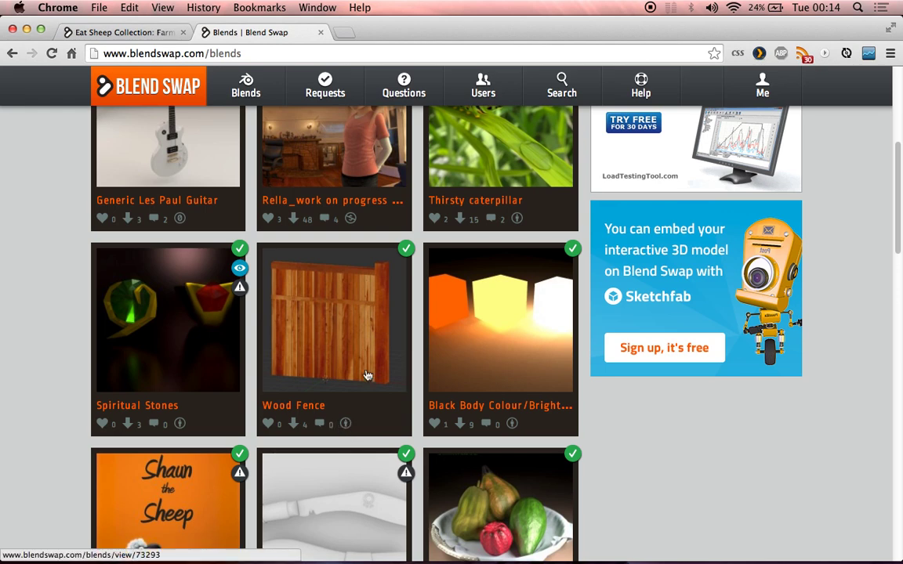
scroll(367, 375, down, 2)
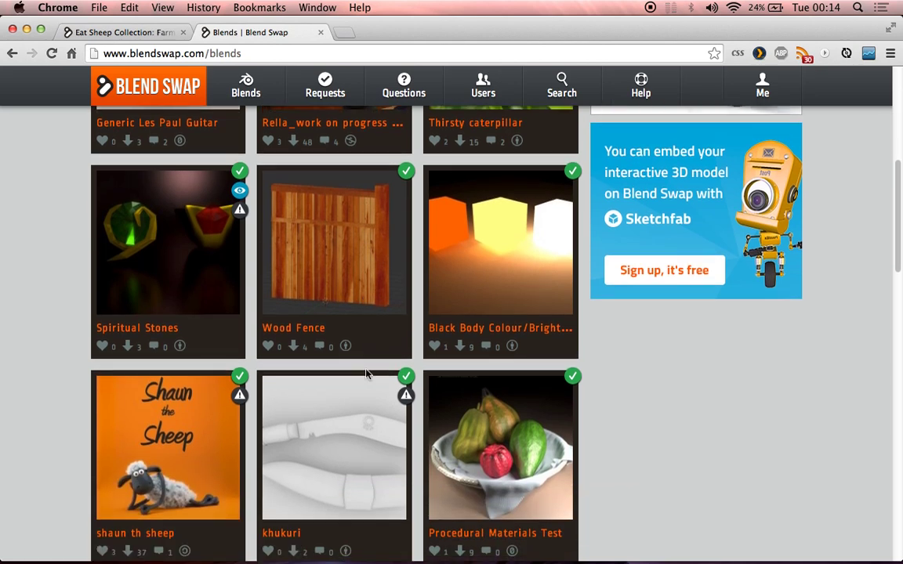
scroll(373, 292, down, 2)
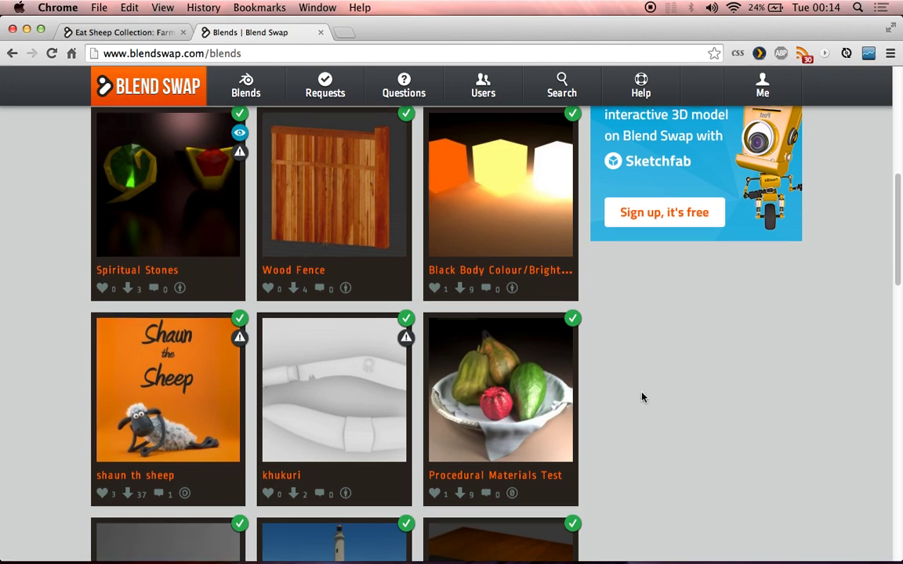
scroll(642, 397, down, 5)
scroll(642, 397, up, 15)
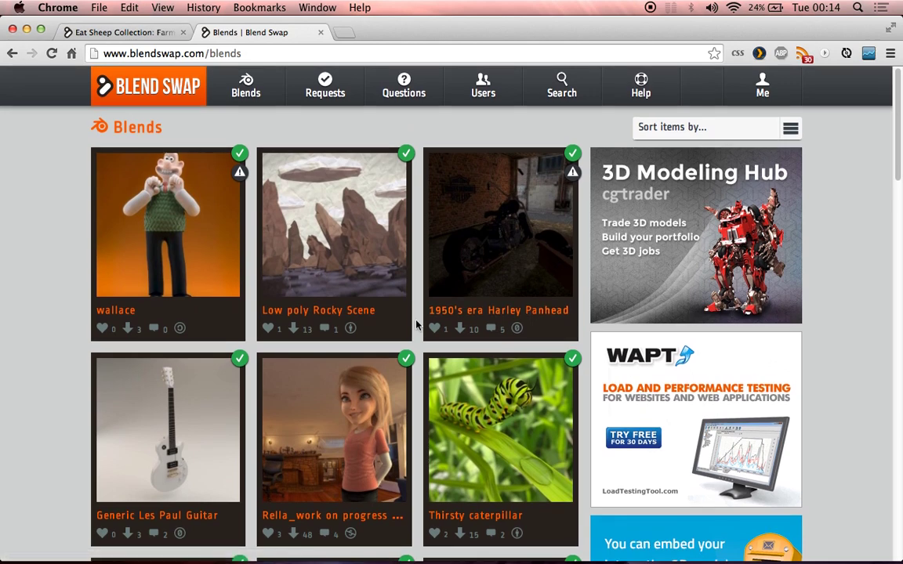
- Switch to the Eat Sheep Collection: Farm page and look over its details
click(141, 33)
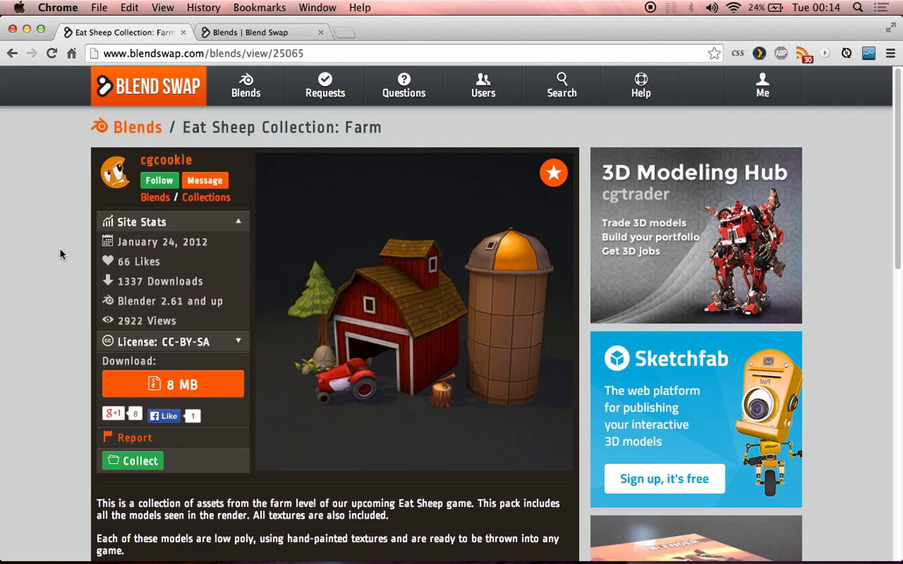
mouse_move(262, 322)
scroll(448, 504, down, 5)
scroll(437, 501, up, 4)
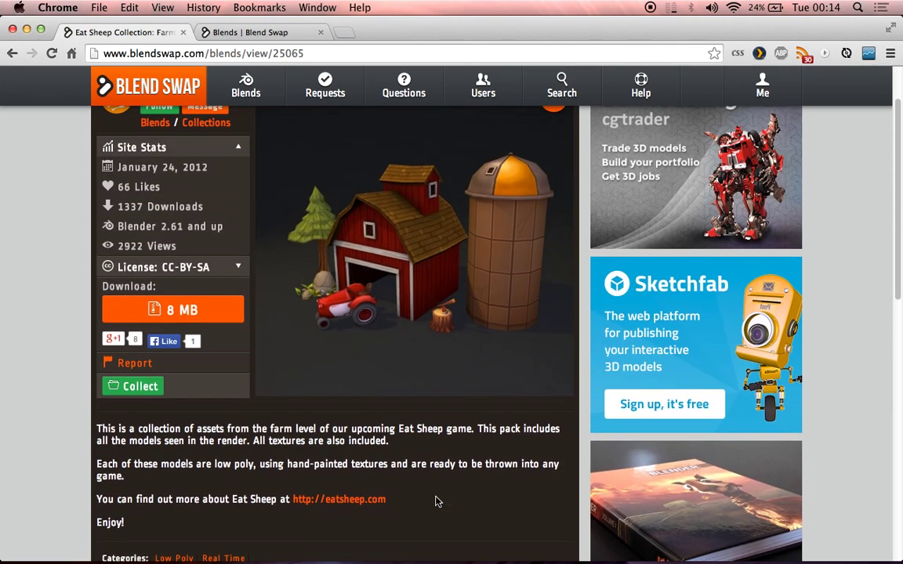
scroll(409, 478, up, 1)
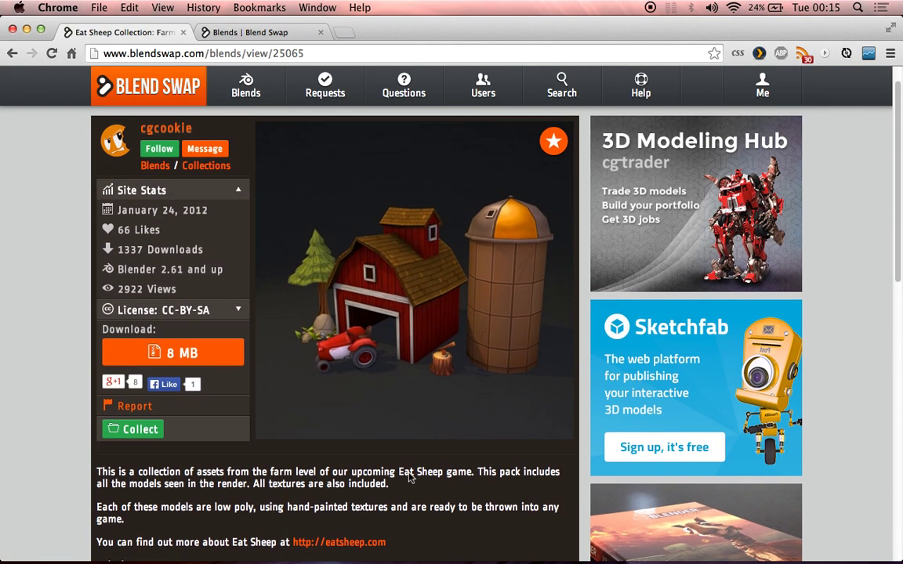
- Expand the CC-BY-SA licence terms and start the 8 MB download
mouse_move(363, 280)
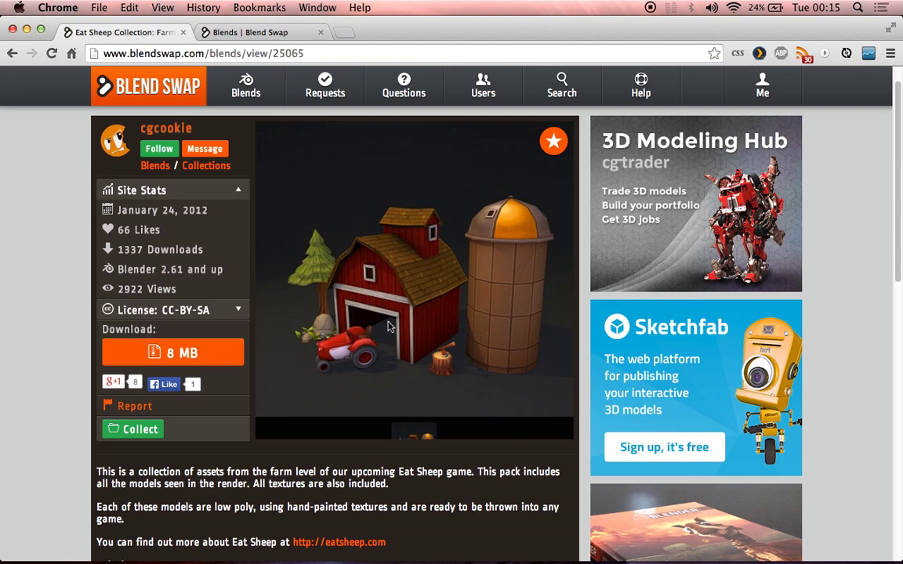
click(179, 310)
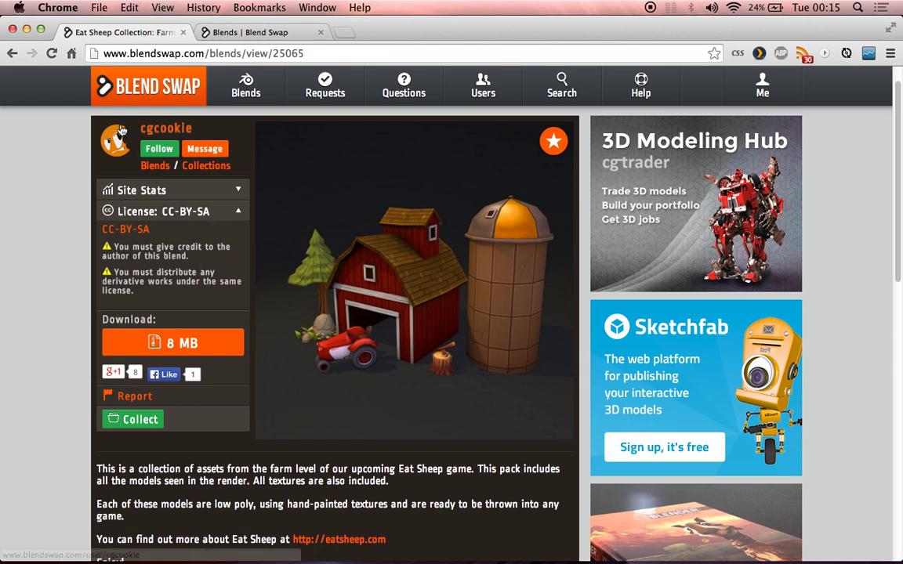
scroll(352, 376, down, 3)
scroll(392, 415, up, 3)
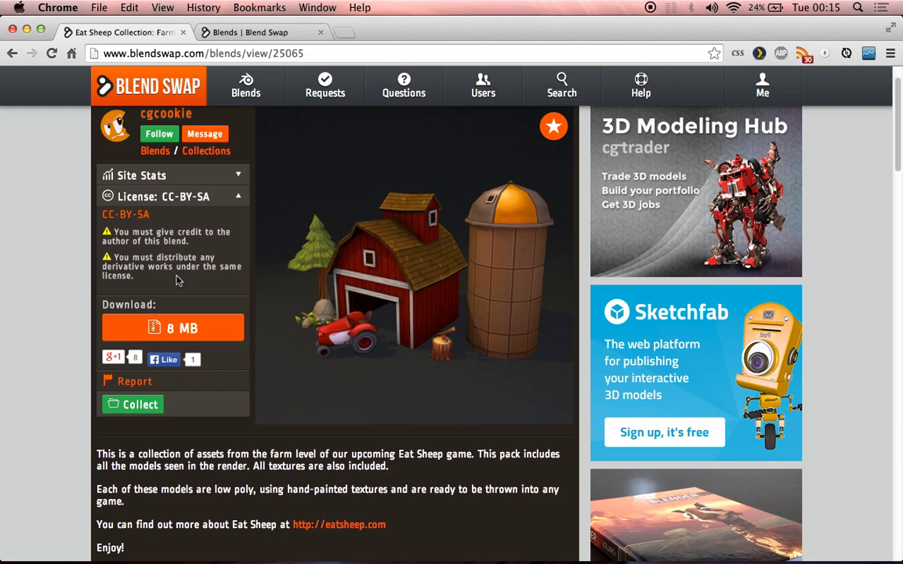
click(182, 329)
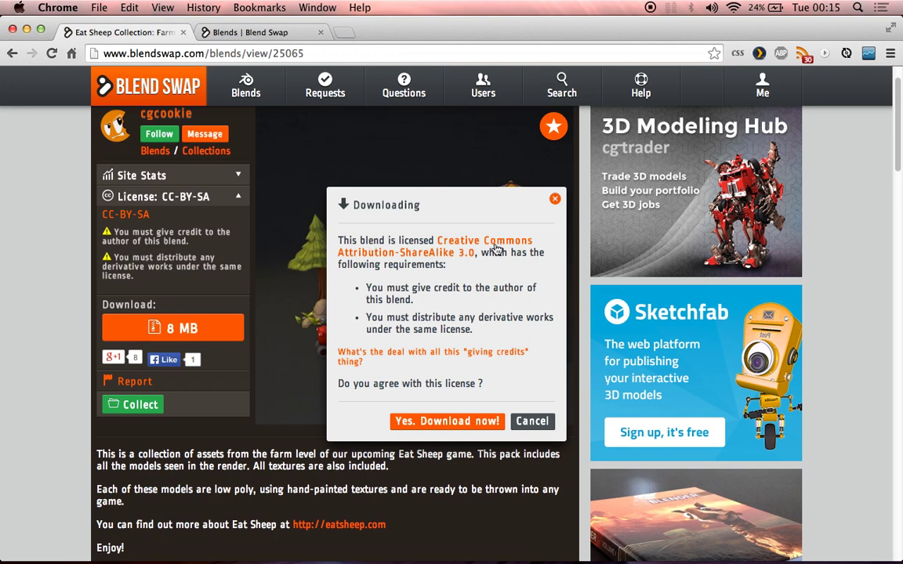
- Accept the licence to download 25065_eatsheep_asset_collection_farm.zip into Downloads
click(447, 421)
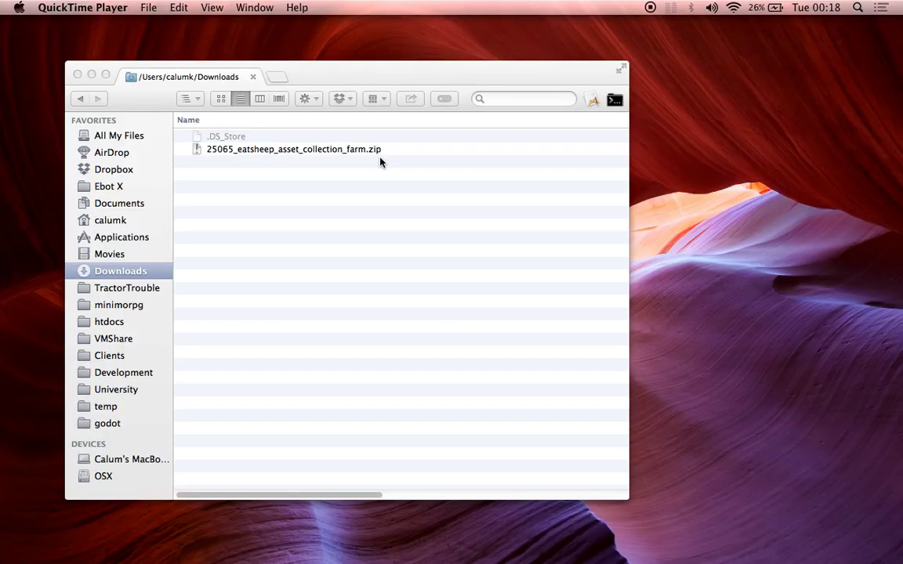
- Unzip 25065_eatsheep_asset_collection_farm.zip and open the extracted folder
double_click(246, 151)
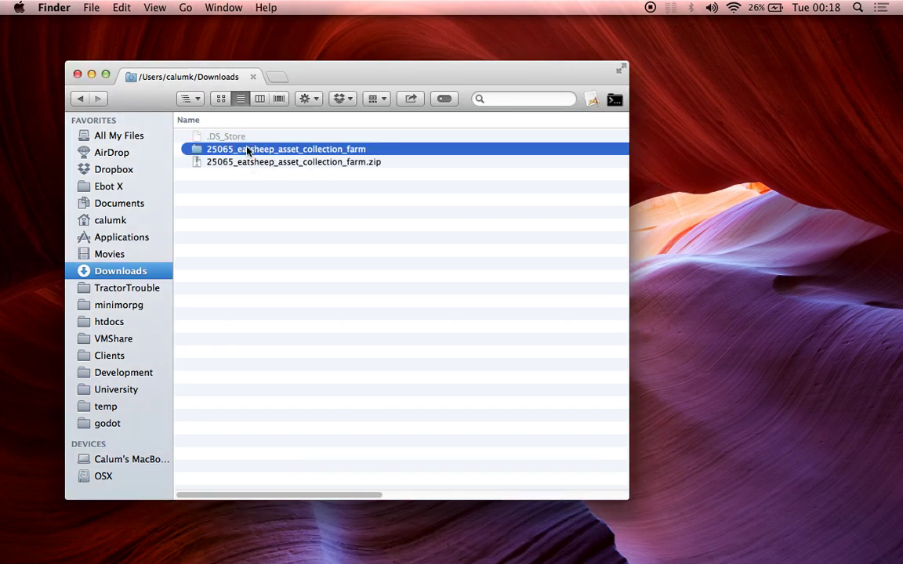
double_click(246, 150)
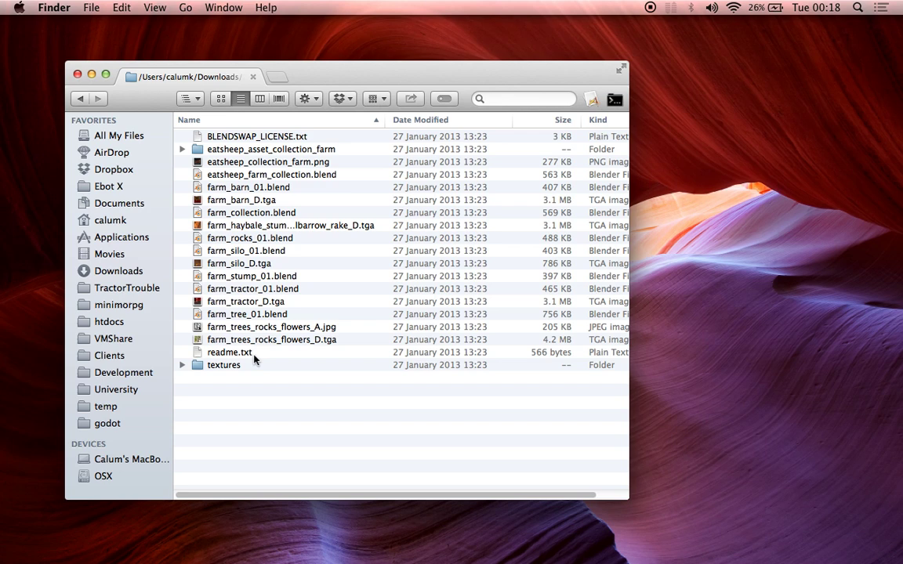
- Open farm_tractor_01.blend in Blender and leave the camera view to see the whole scene
double_click(232, 292)
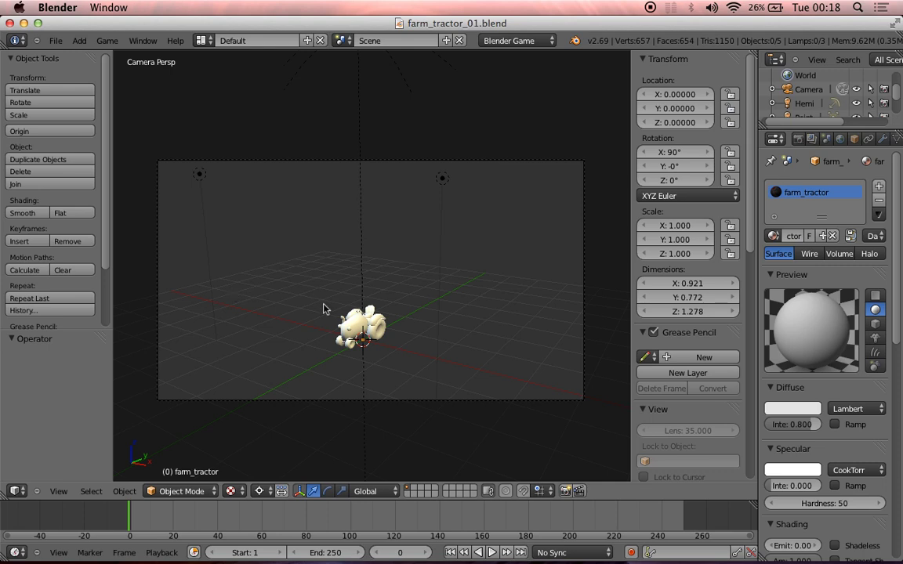
middle_drag(324, 308, 326, 308)
scroll(325, 308, down, 5)
scroll(326, 308, up, 5)
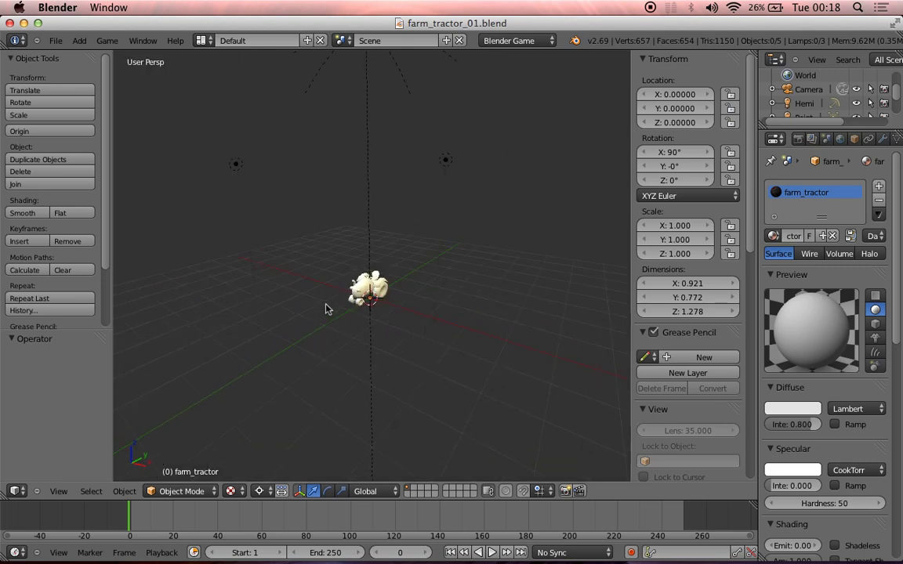
scroll(328, 308, left, 5)
- Select the tractor model and widen the Properties editor
middle_drag(350, 303, 415, 335)
scroll(353, 329, down, 10)
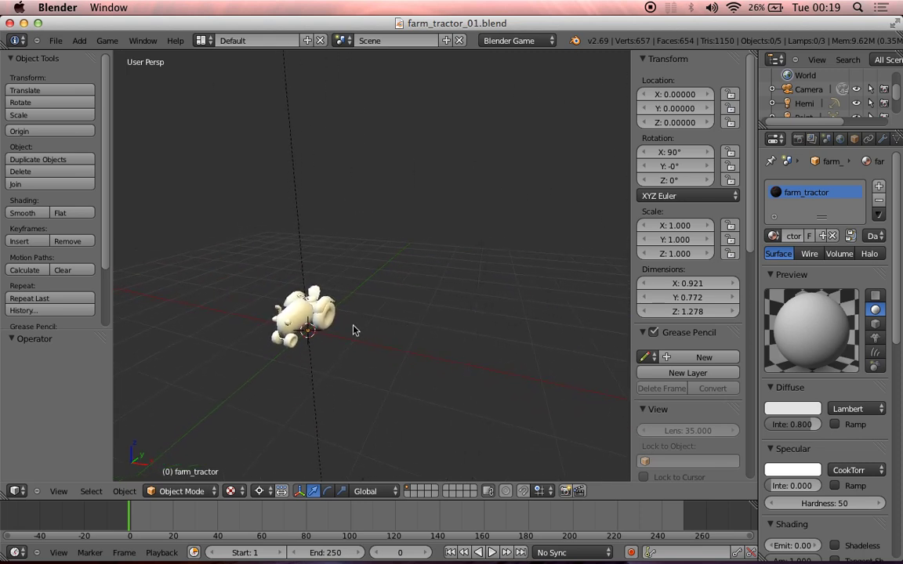
scroll(350, 330, up, 5)
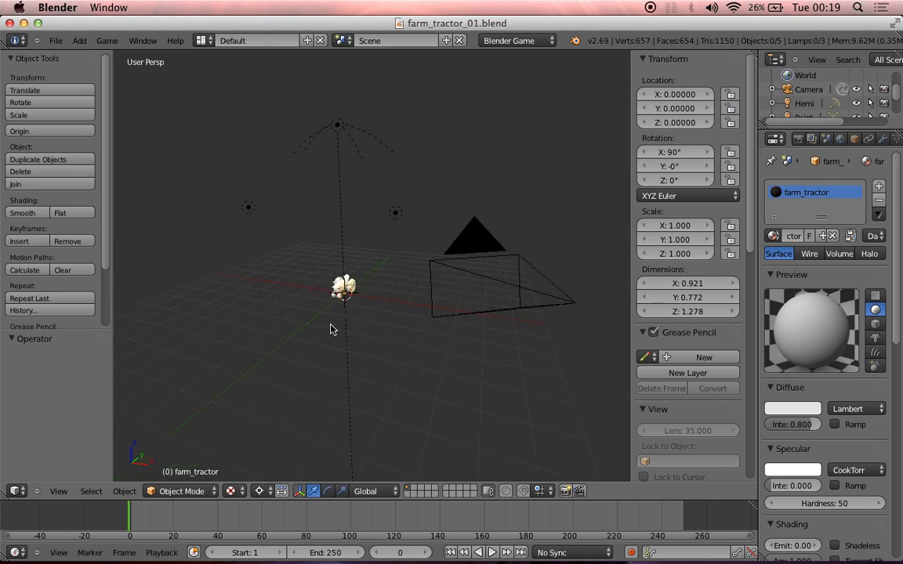
mouse_move(332, 329)
middle_down()
mouse_move(364, 356)
mouse_move(397, 367)
mouse_move(332, 339)
mouse_move(442, 365)
mouse_move(359, 384)
mouse_move(195, 319)
mouse_move(406, 355)
mouse_move(468, 355)
mouse_move(506, 378)
mouse_move(298, 293)
mouse_move(510, 392)
mouse_move(365, 292)
mouse_move(375, 308)
middle_up()
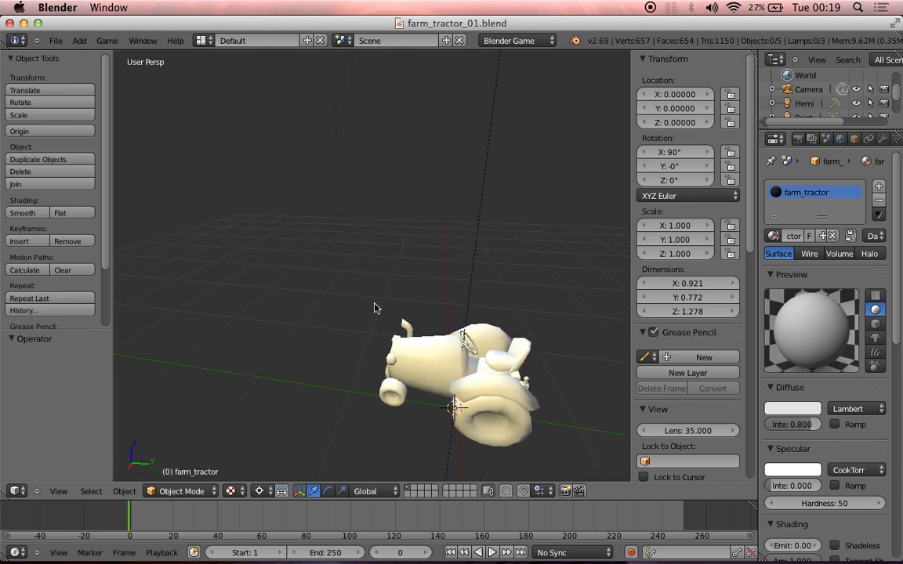
right_click(446, 377)
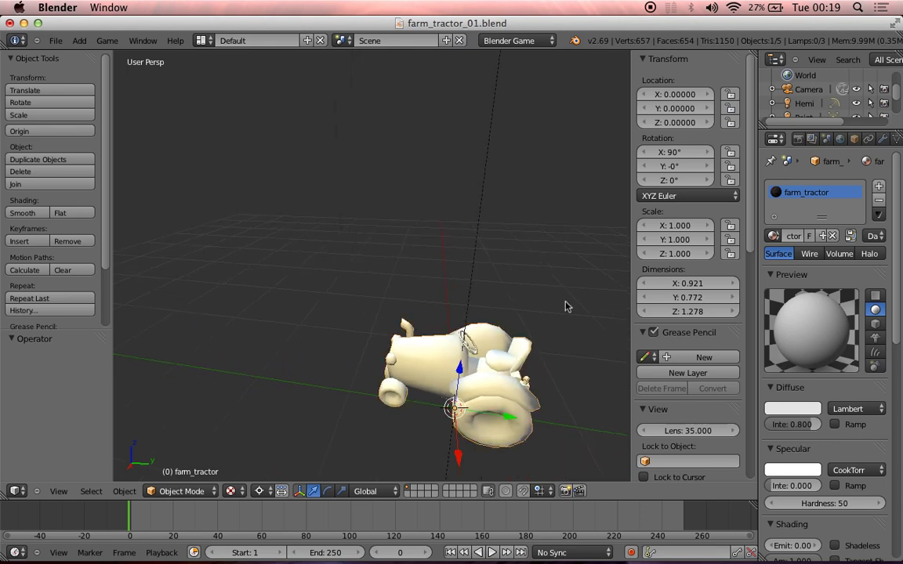
drag(757, 235, 661, 238)
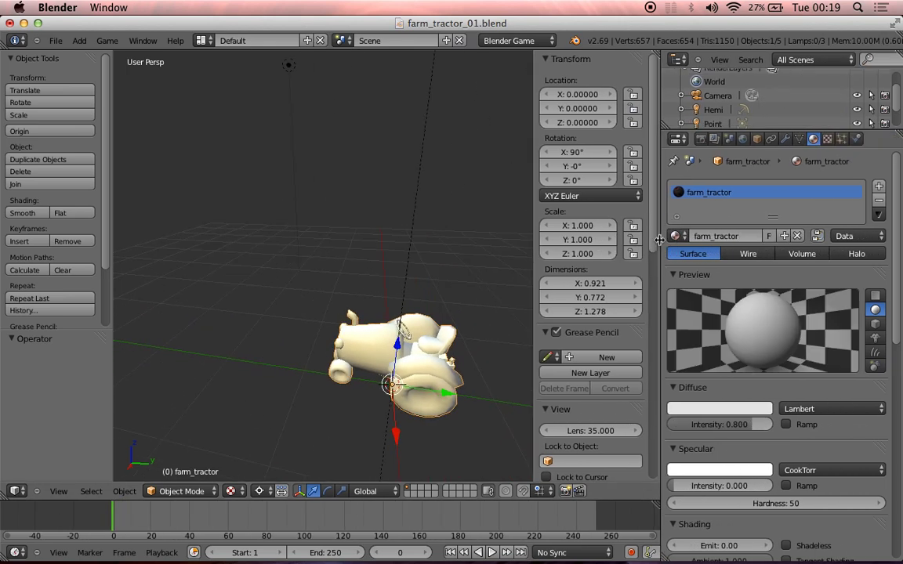
- Show the tractor_D image texture, whose farm_tractor_D.tga from //textures fails to load
click(827, 139)
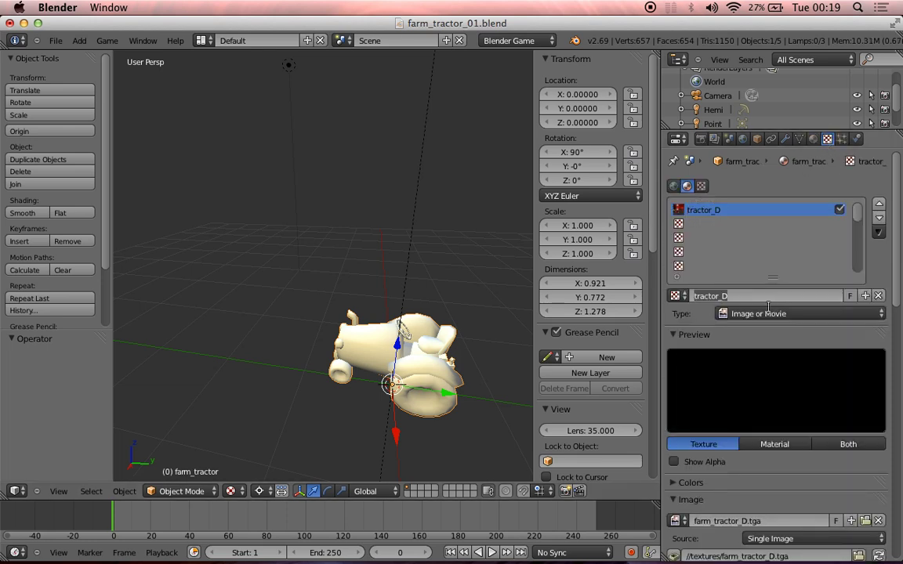
scroll(755, 396, down, 2)
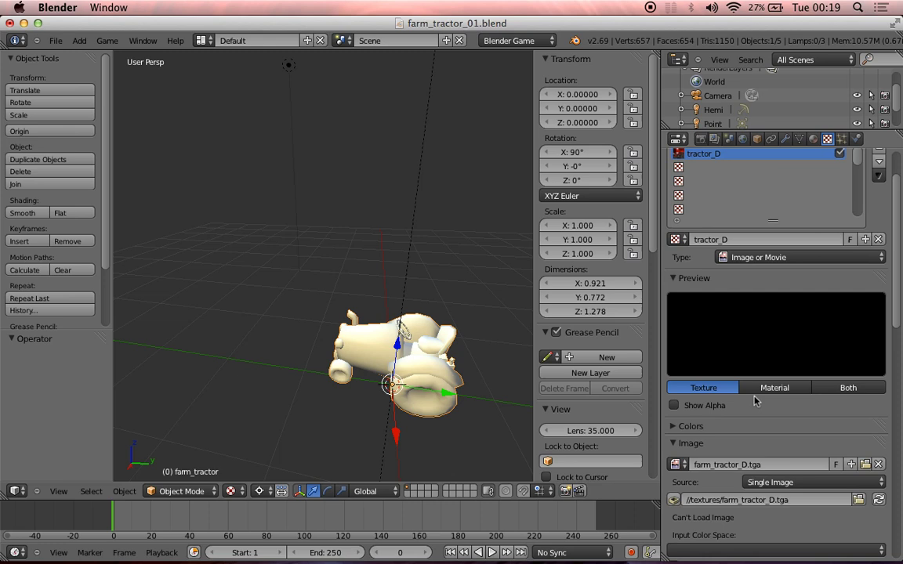
scroll(754, 401, down, 3)
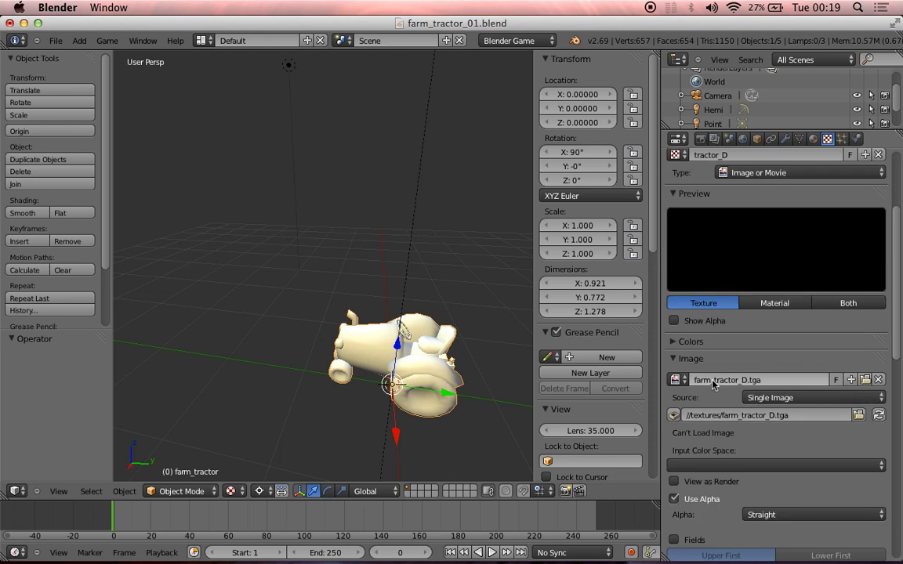
click(764, 382)
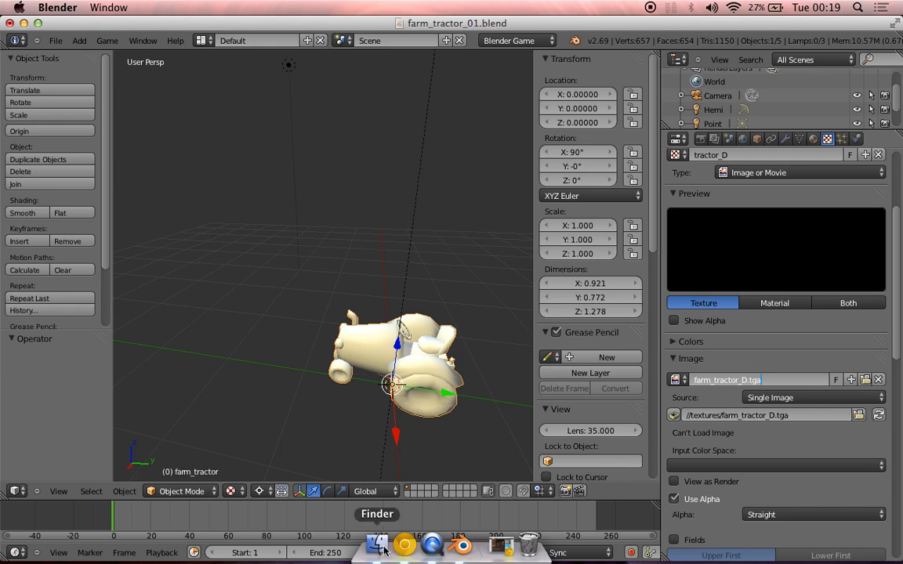
- Find farm_tractor_D.tga in the farm folder, Quick Look it, and open it in Preview
click(382, 547)
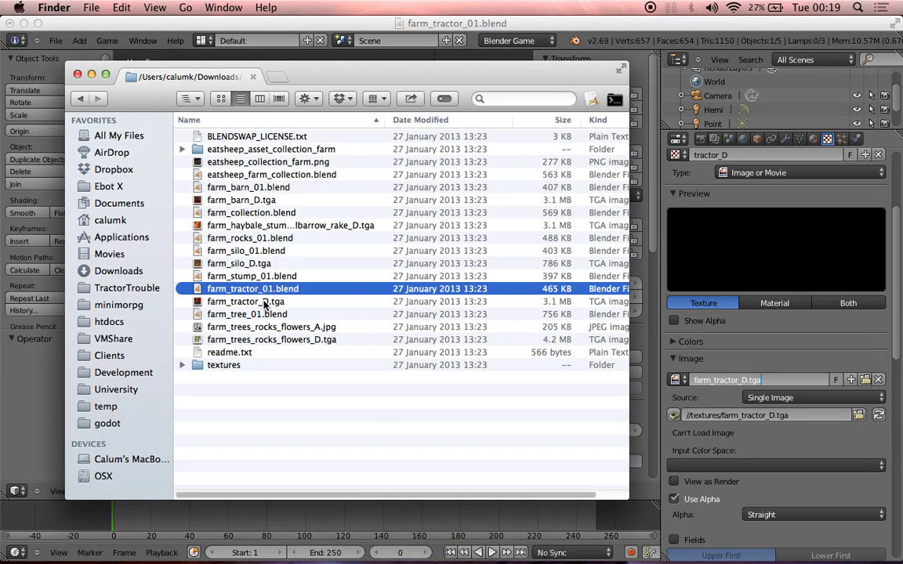
click(265, 304)
key(space)
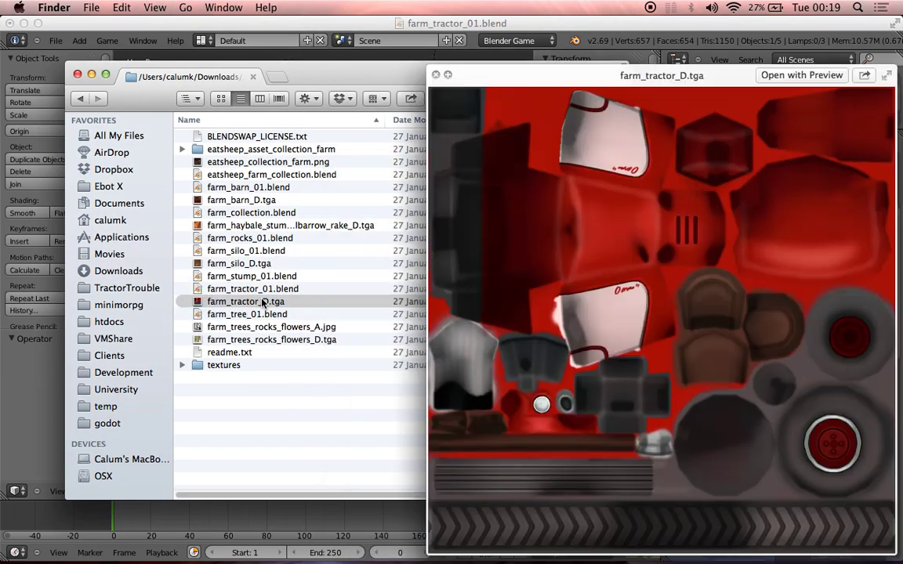
key(space)
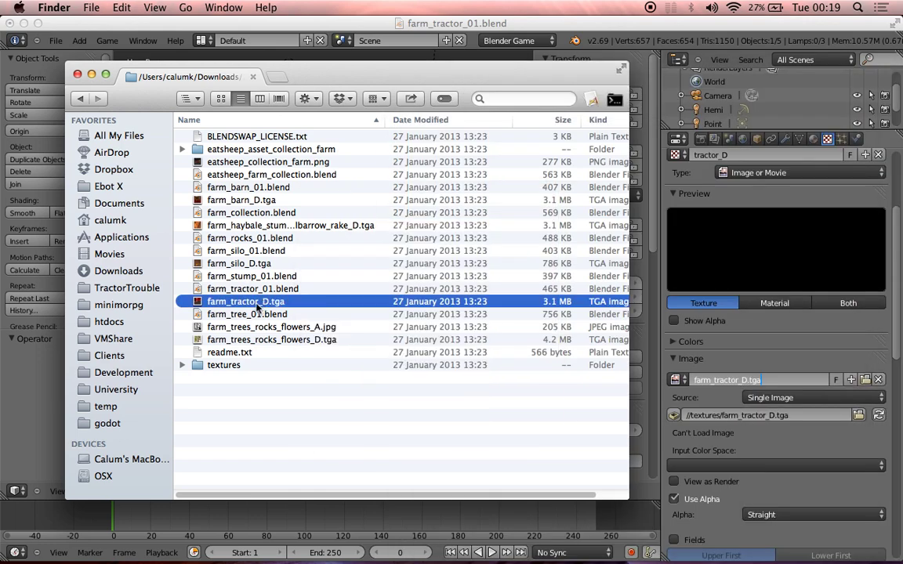
double_click(259, 305)
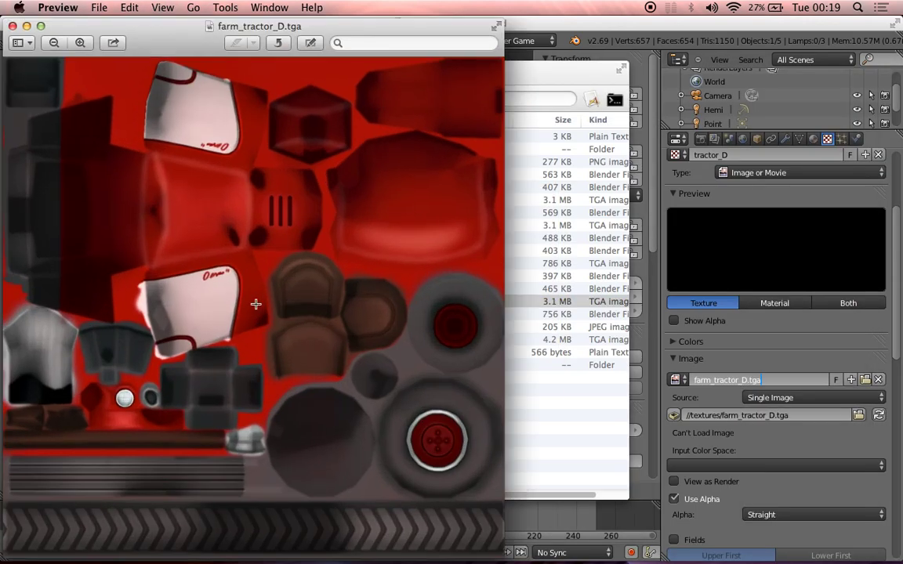
- Save the tractor texture as a PNG named farm_tractor_D beside the original TGA
click(98, 7)
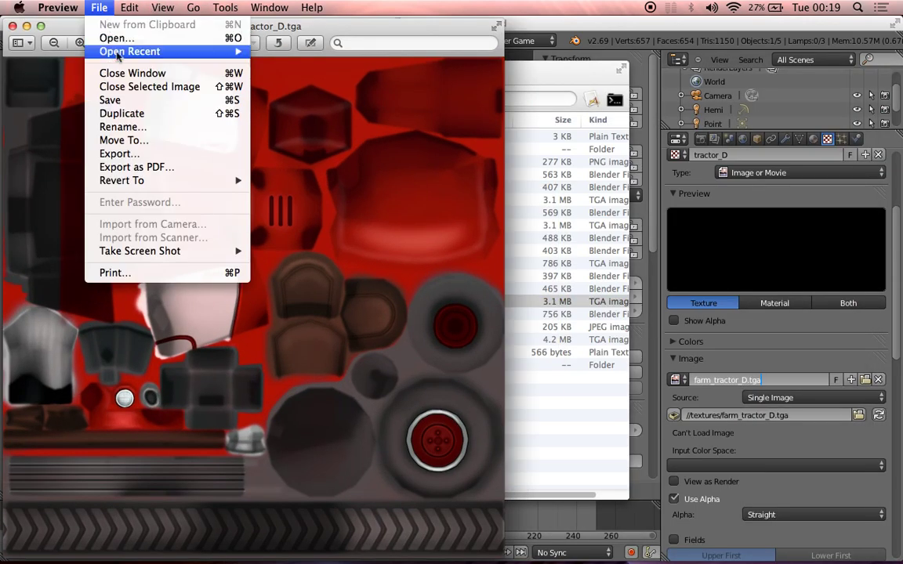
click(134, 102)
click(98, 7)
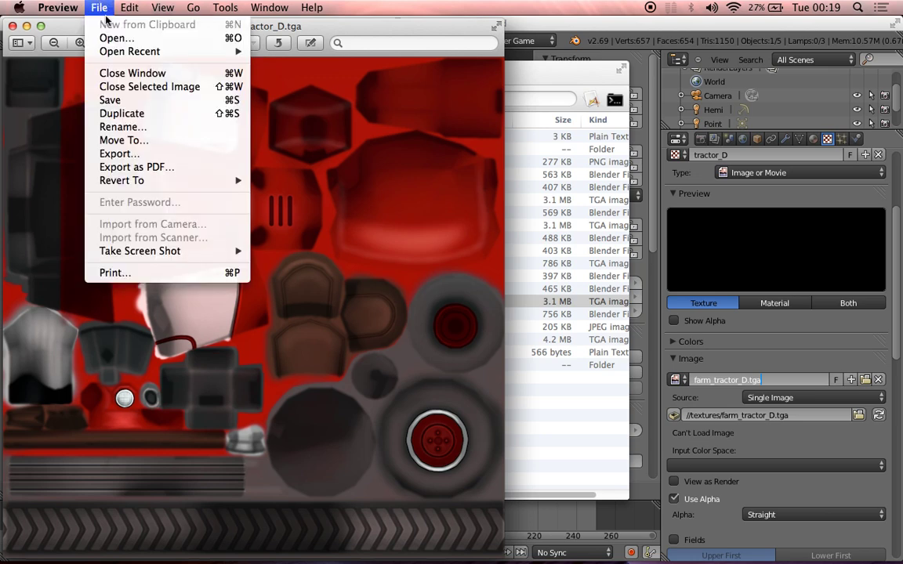
click(146, 116)
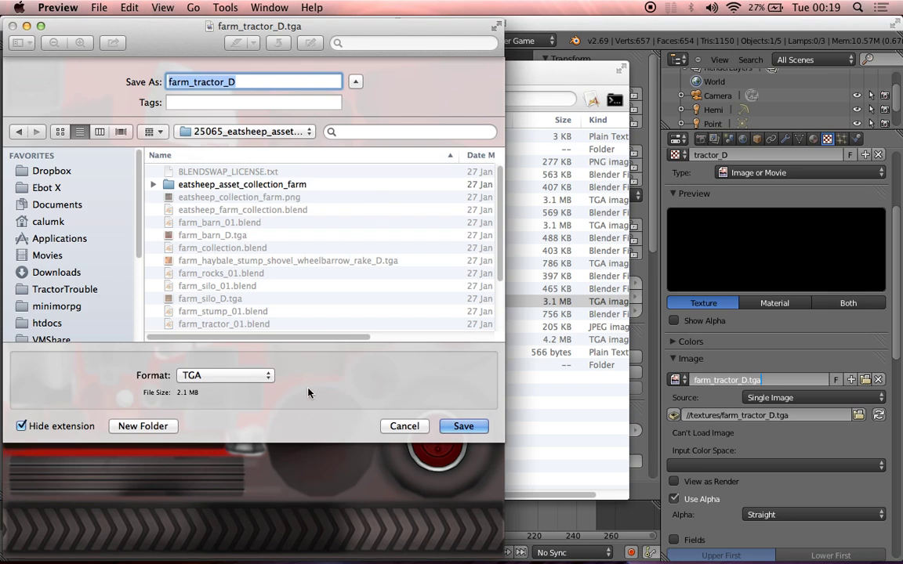
click(227, 375)
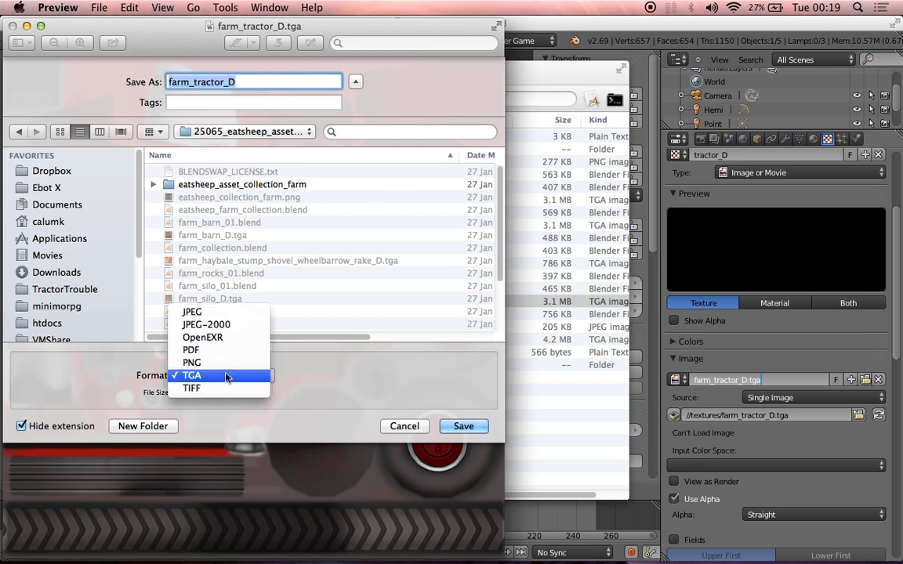
click(226, 372)
click(467, 425)
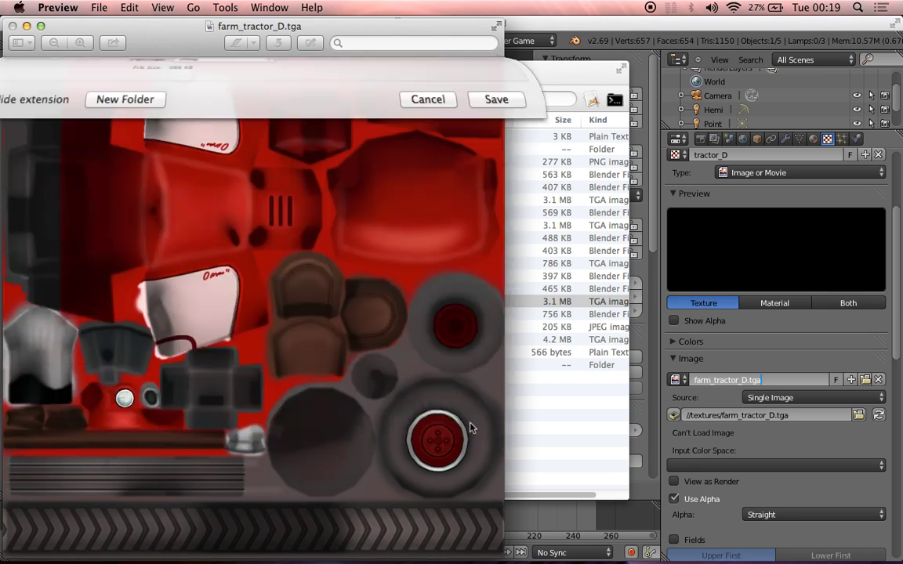
- Close Preview and Quick Look the new farm_tractor_D PNG in Finder
click(13, 26)
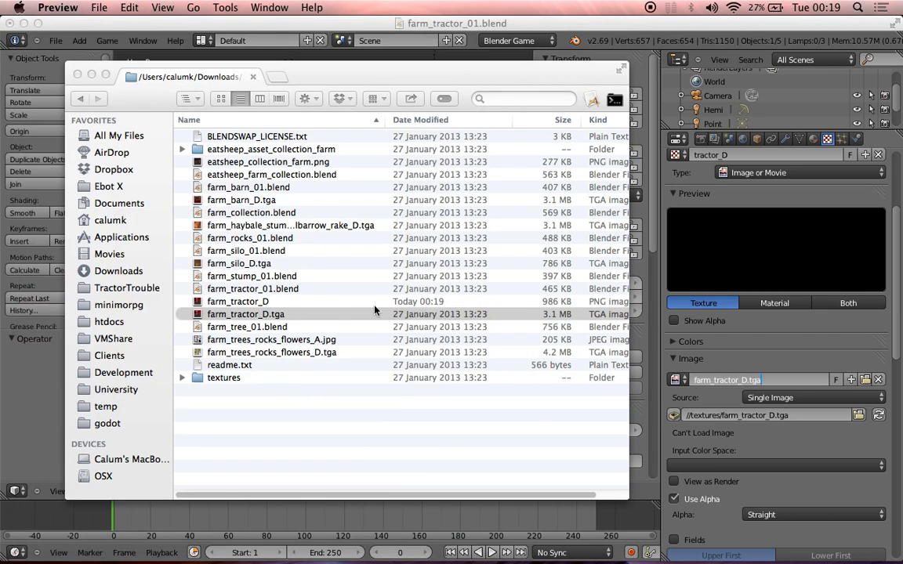
click(247, 314)
click(239, 302)
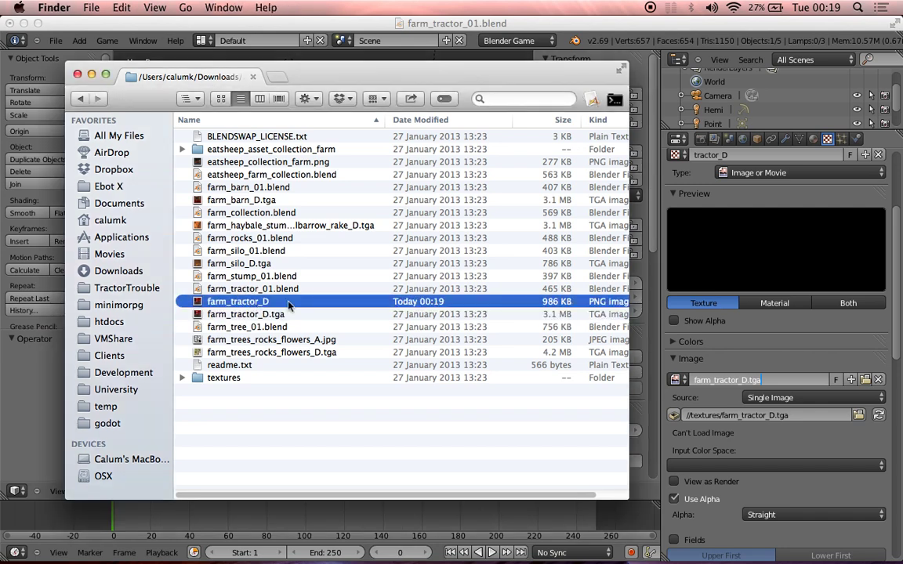
key(space)
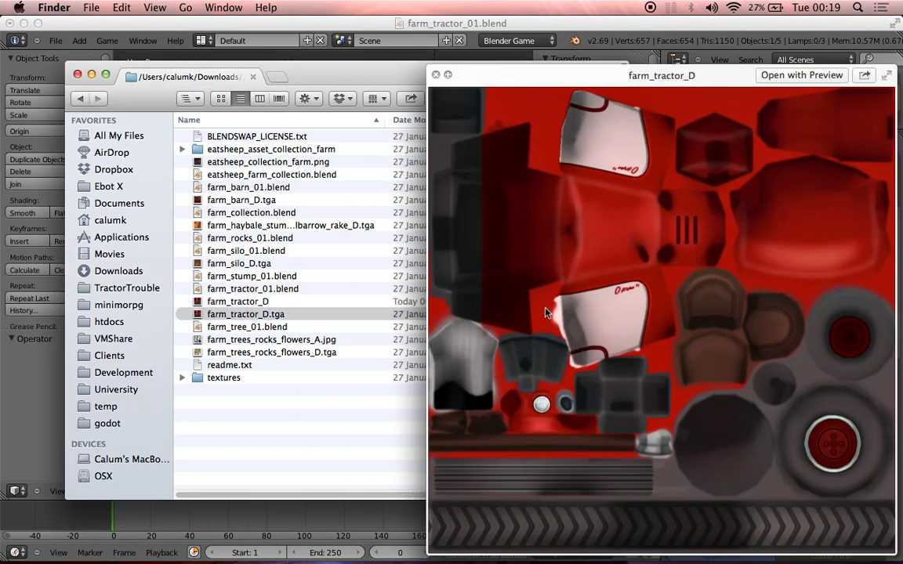
key(space)
- Point the tractor_D texture at farm_tractor_D.png in the parent folder and reload it
click(844, 374)
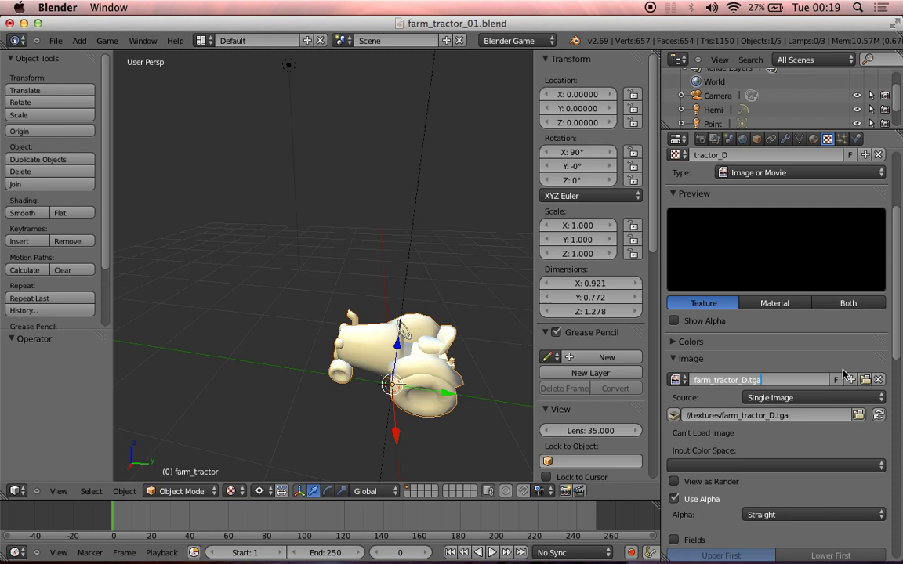
click(865, 380)
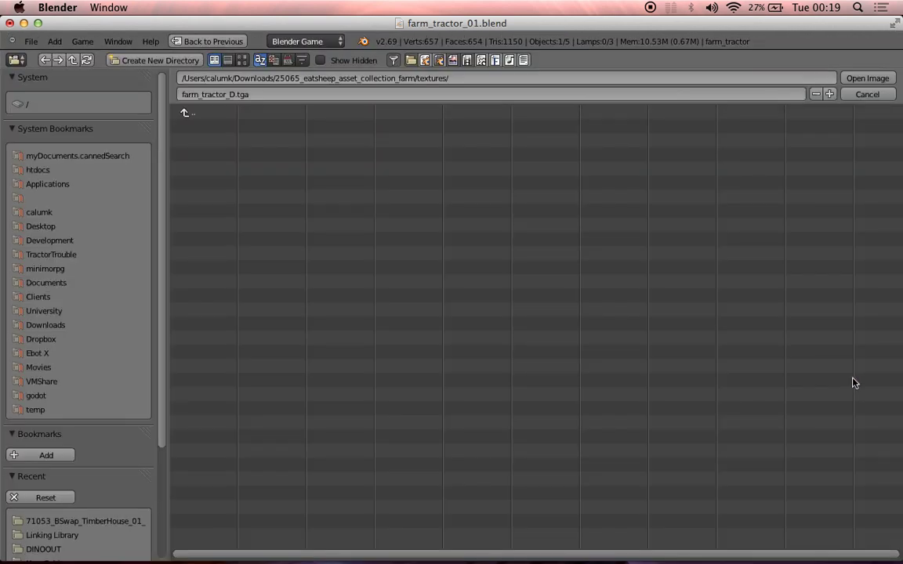
click(188, 113)
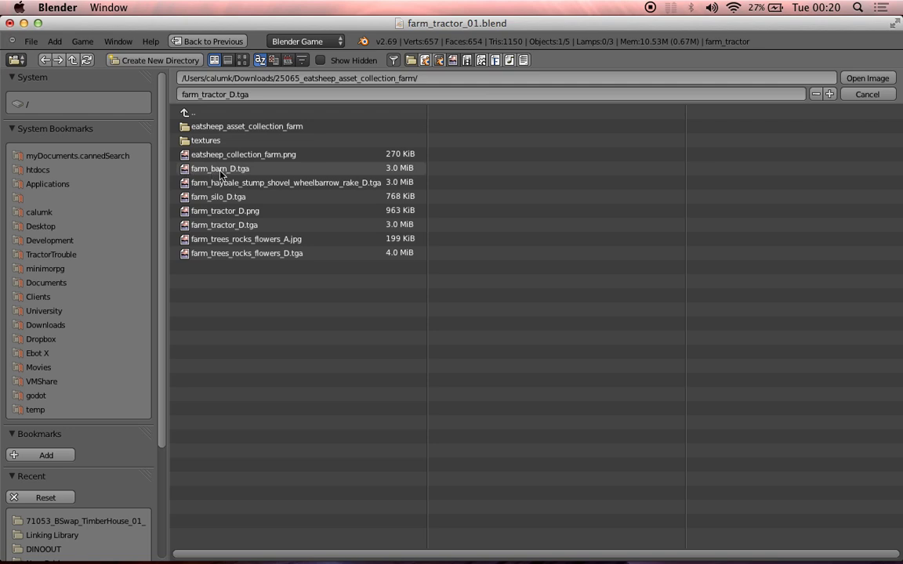
click(215, 212)
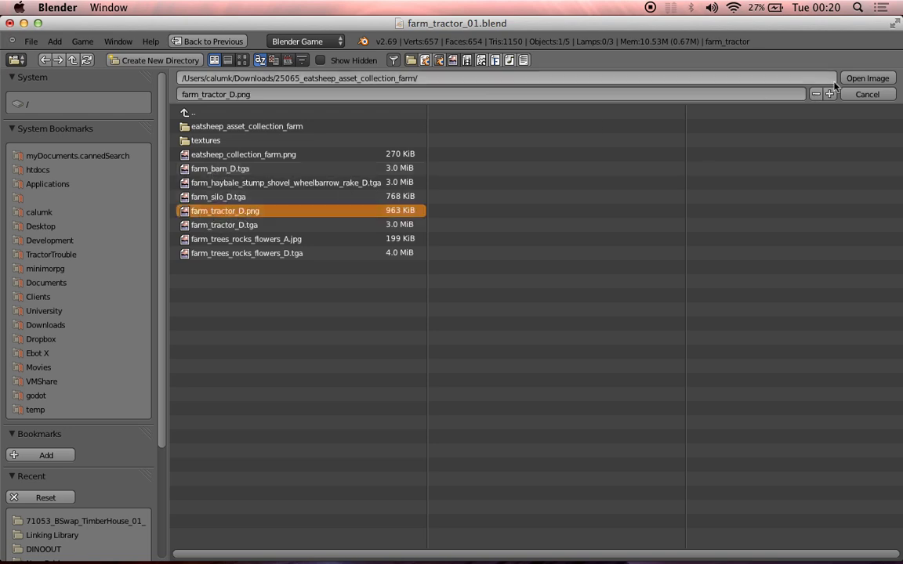
click(845, 79)
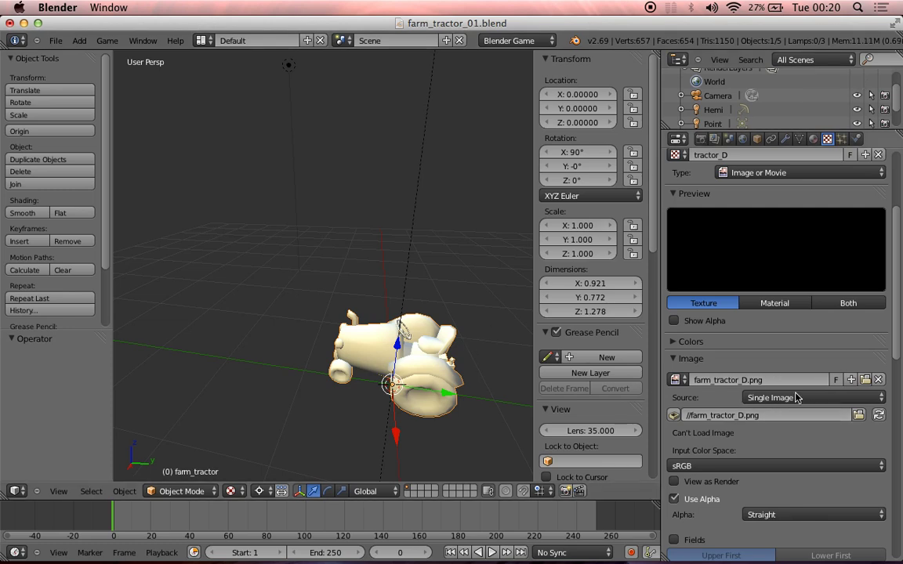
click(878, 416)
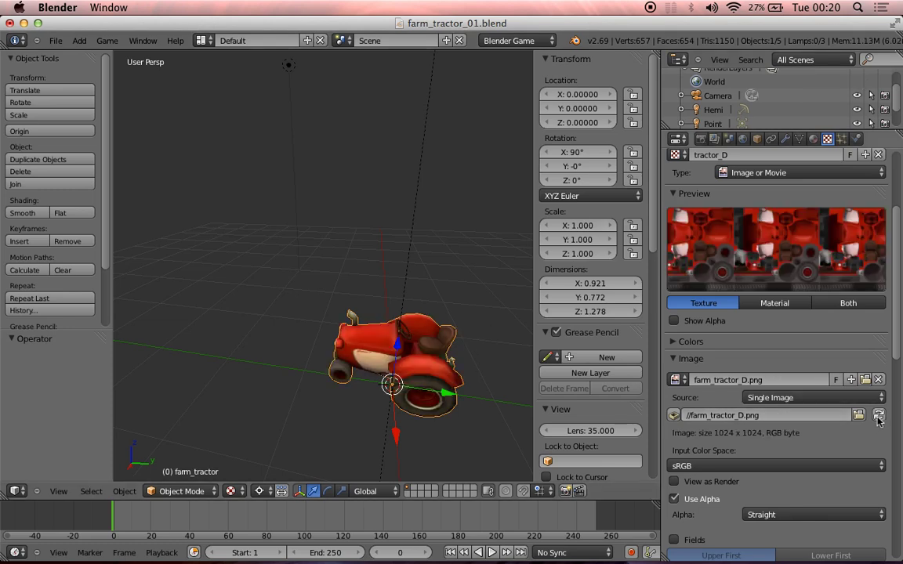
- Box-select the camera and three lamps and delete them, leaving only farm_tractor
middle_drag(341, 412, 348, 294)
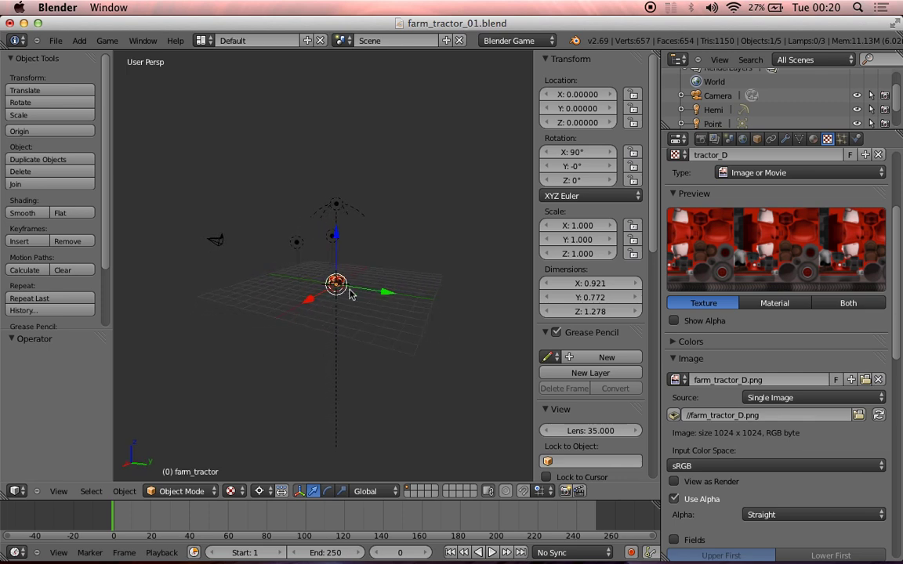
key(a)
click(356, 315)
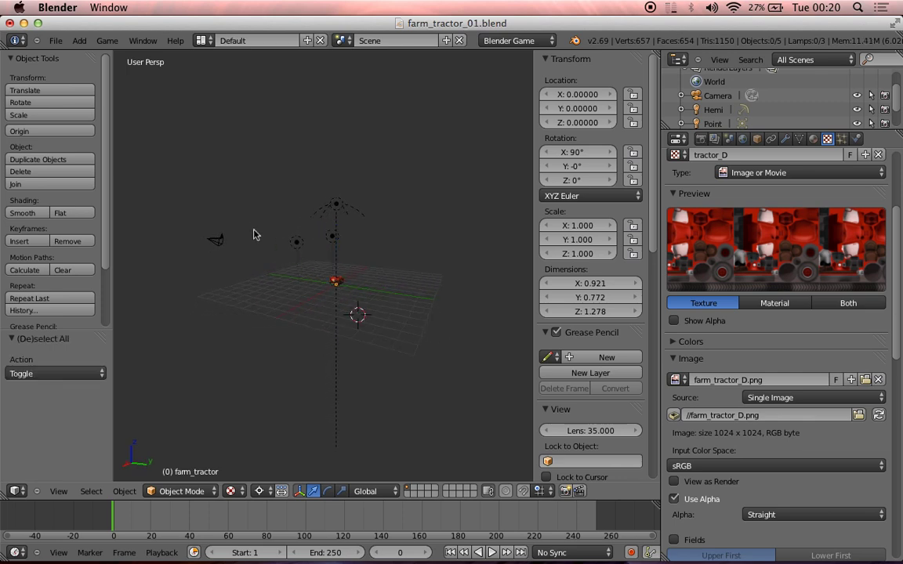
key(b)
drag(193, 155, 414, 247)
key(x)
click(414, 234)
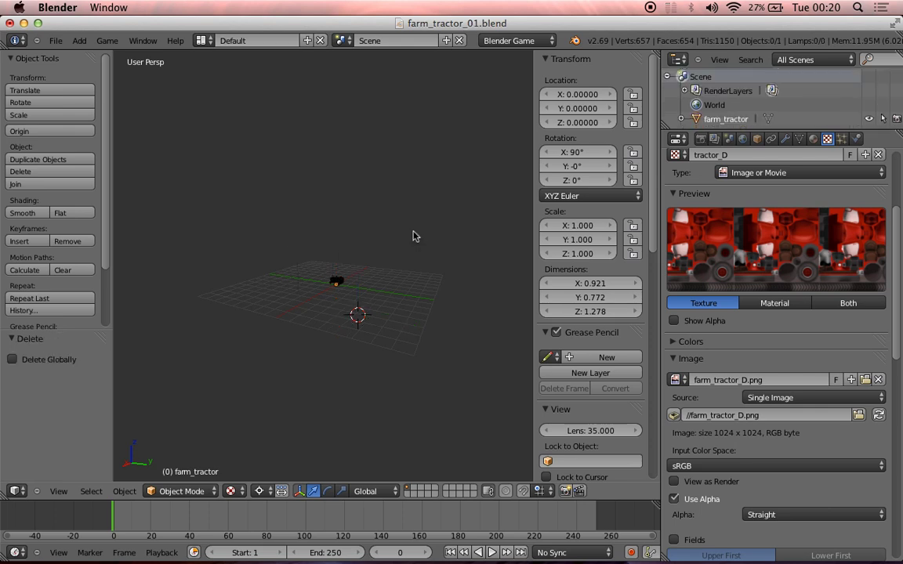
middle_drag(414, 235, 340, 315)
scroll(339, 316, up, 4)
middle_drag(286, 400, 384, 417)
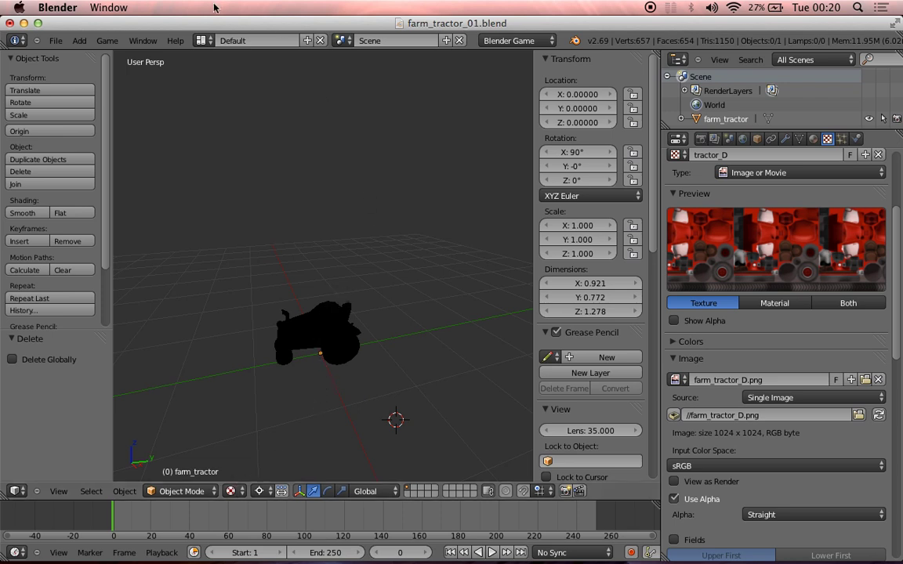
- Start a COLLADA export and browse to /godot/TractorTrouble
click(56, 41)
mouse_move(124, 270)
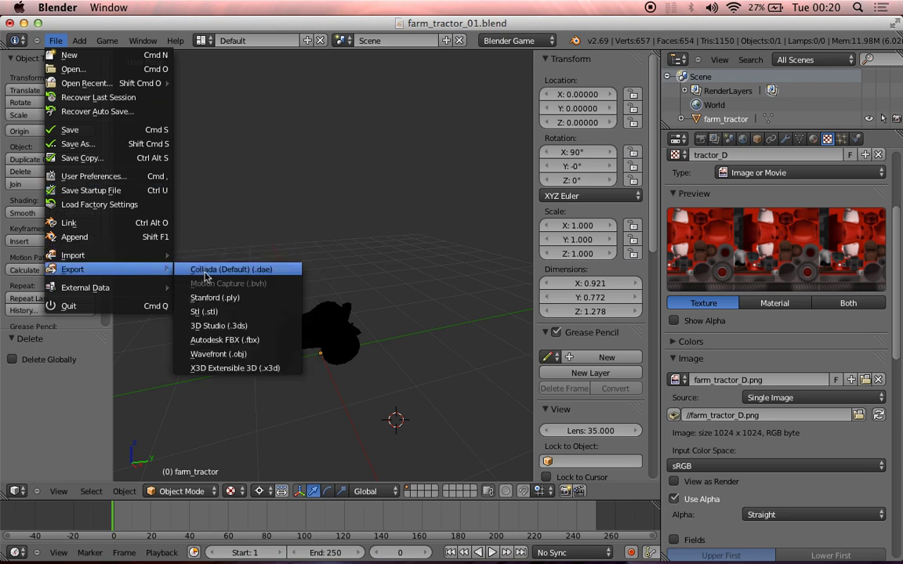
click(222, 269)
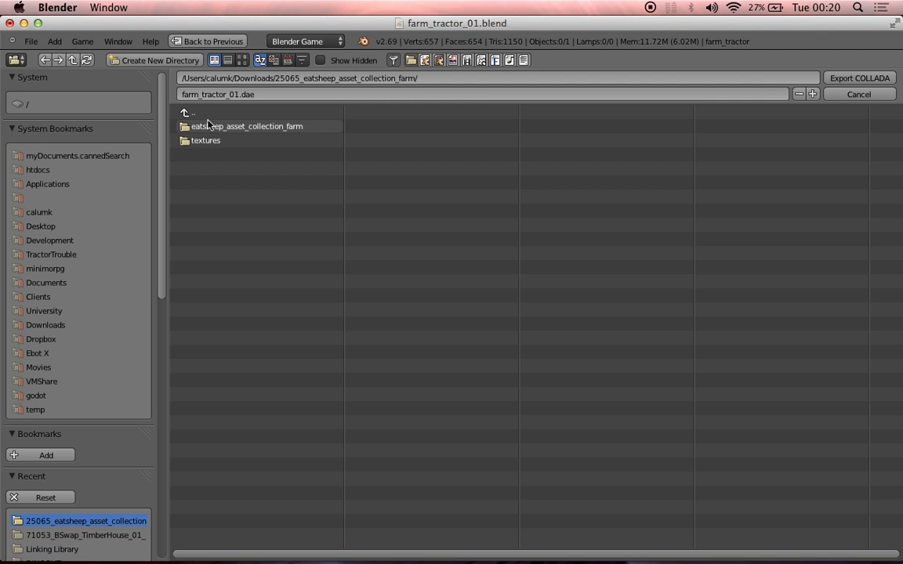
click(181, 78)
key(BackSpace)
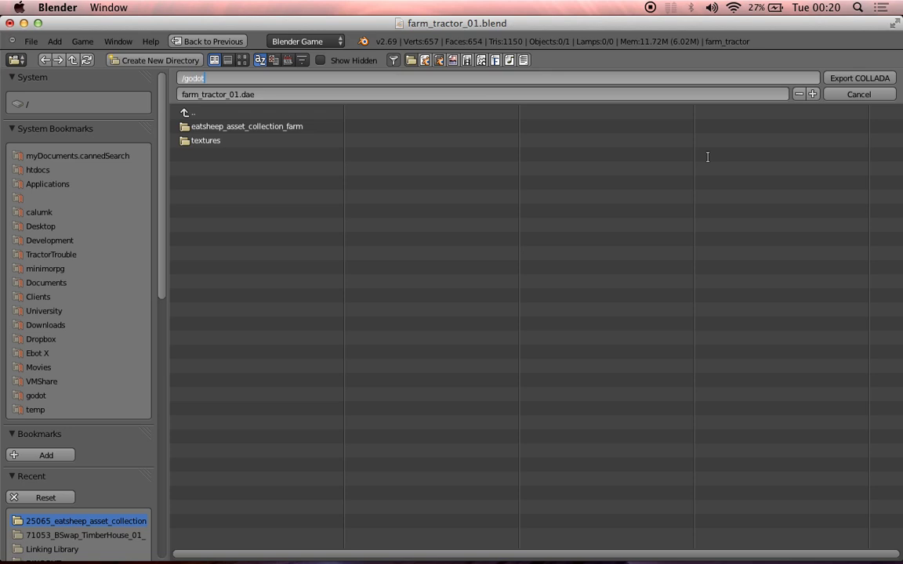
key(Return)
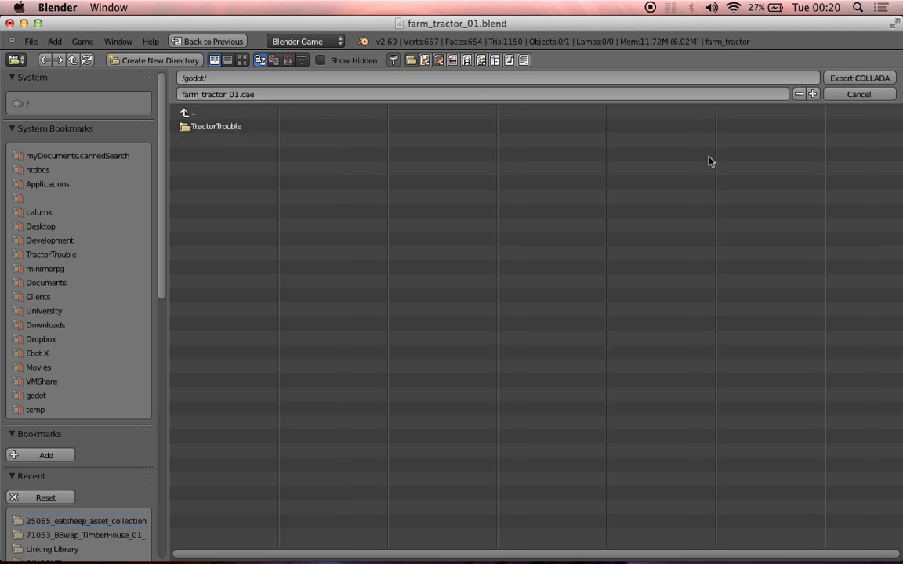
click(204, 127)
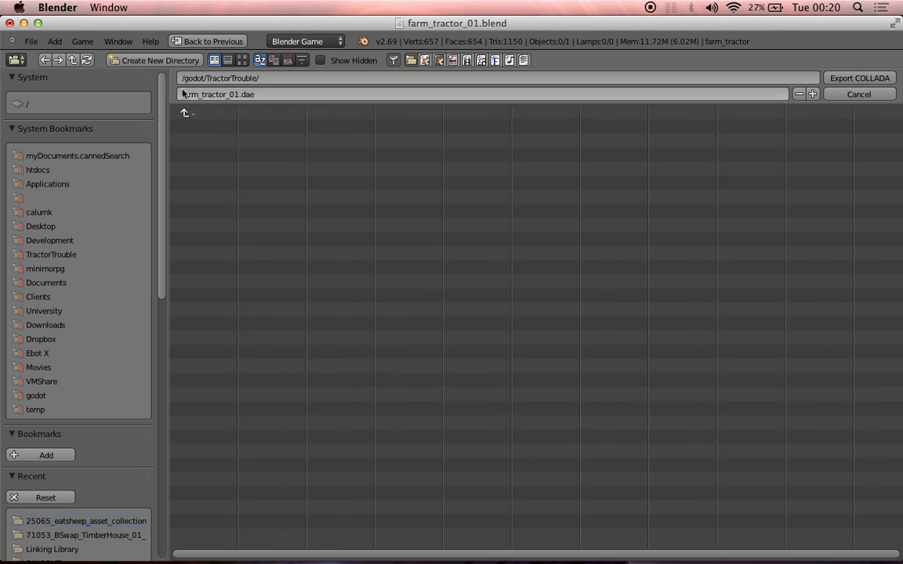
- Create a new folder named assets there and open it
click(164, 63)
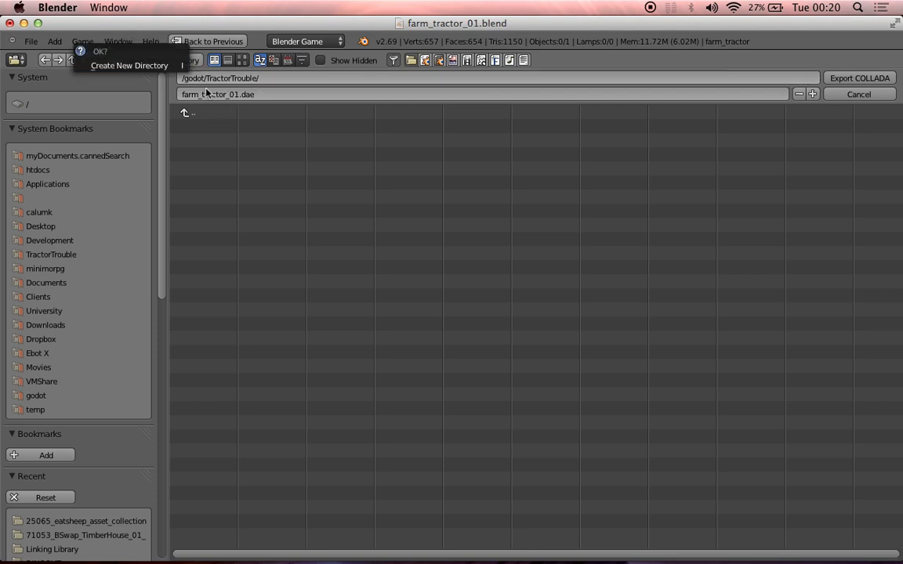
click(156, 66)
text(assets)
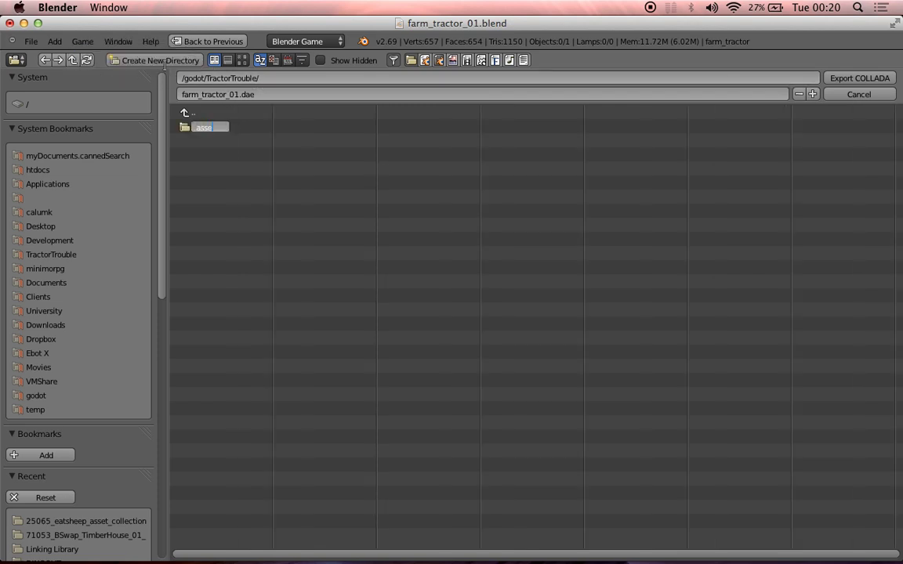
key(Return)
click(196, 130)
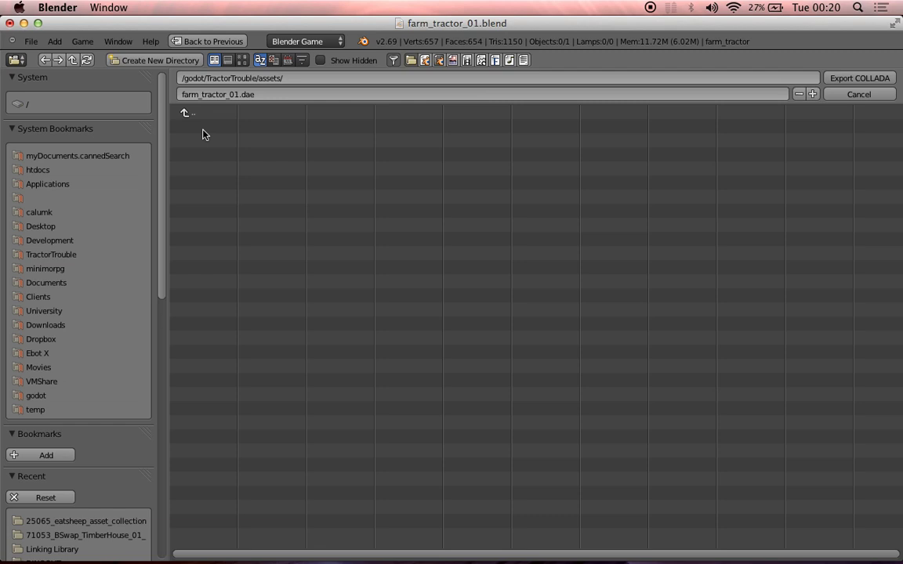
- Enable Include UV Textures and Include Material Textures, then export farm_tractor_01.dae
drag(163, 279, 164, 531)
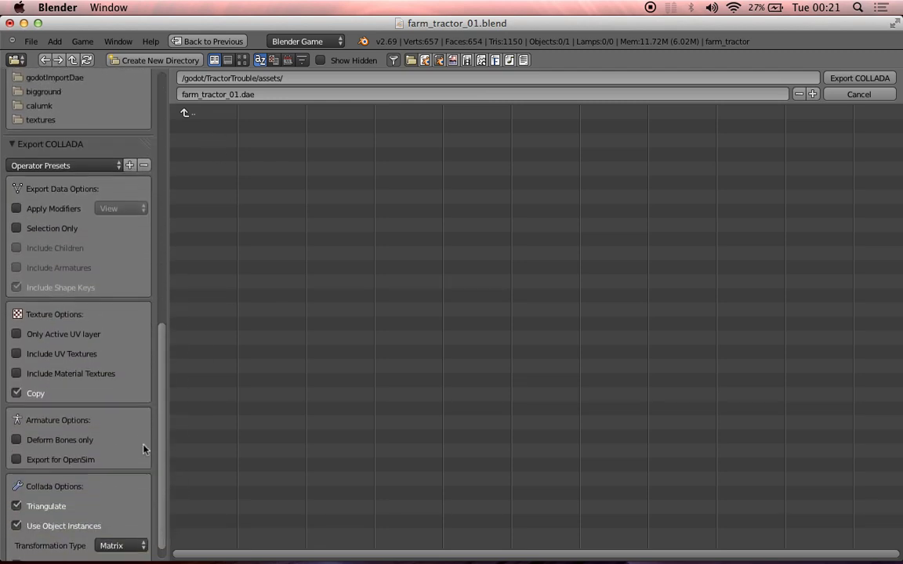
click(35, 354)
click(43, 374)
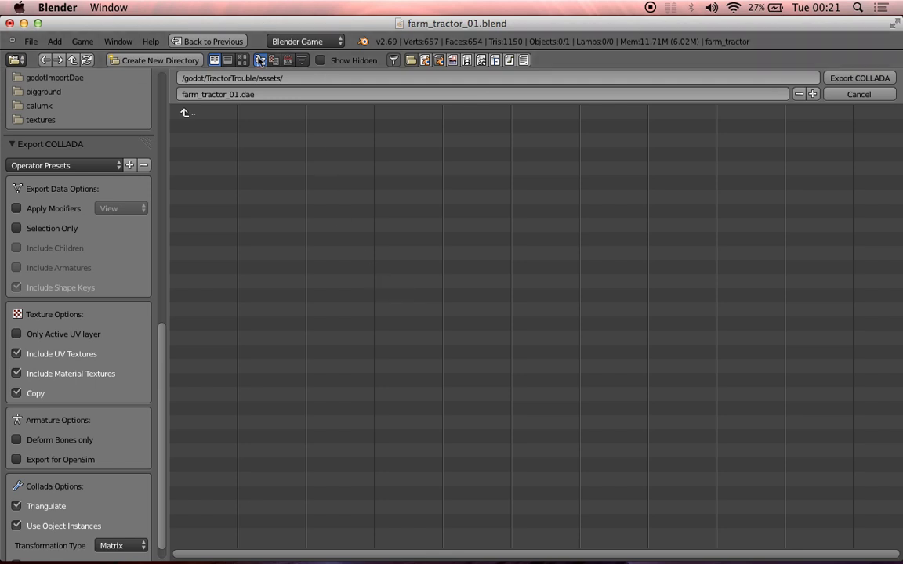
click(236, 94)
click(240, 94)
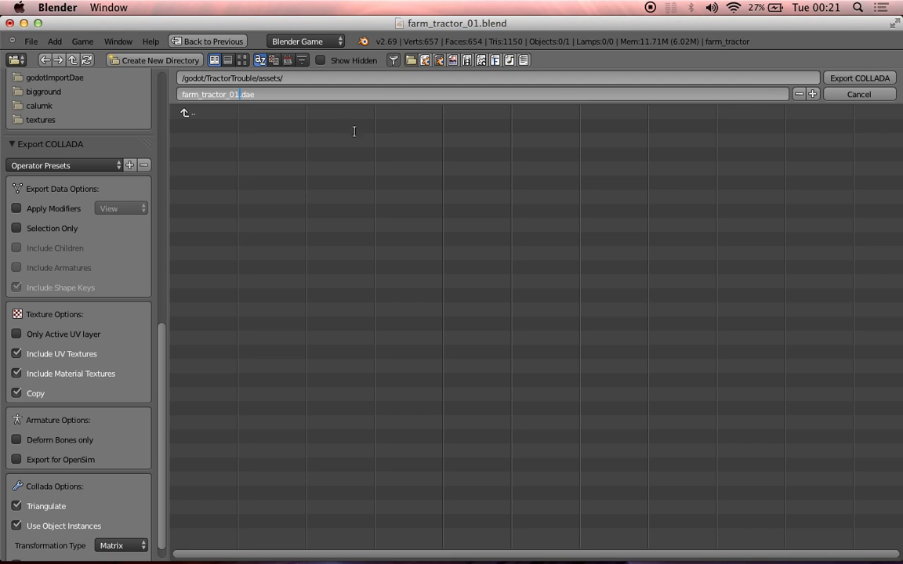
click(812, 60)
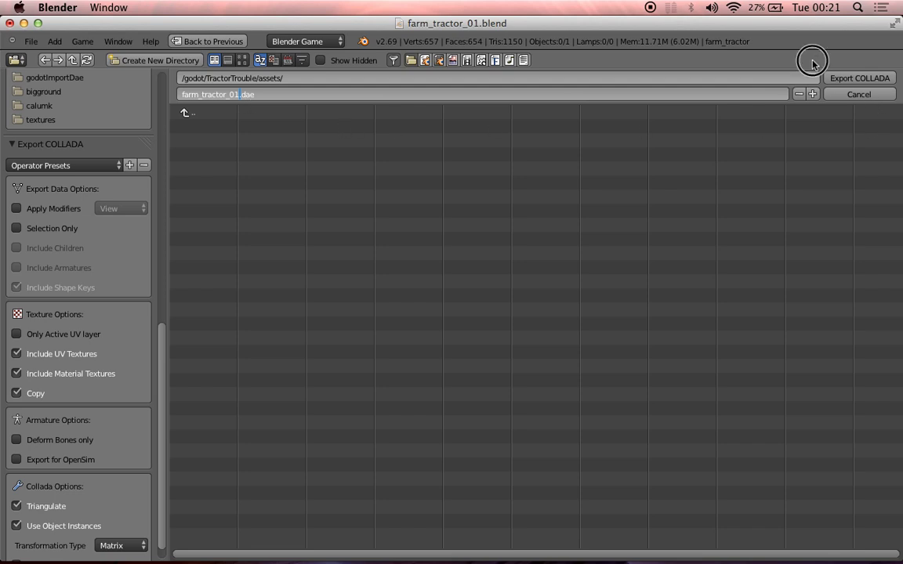
click(854, 79)
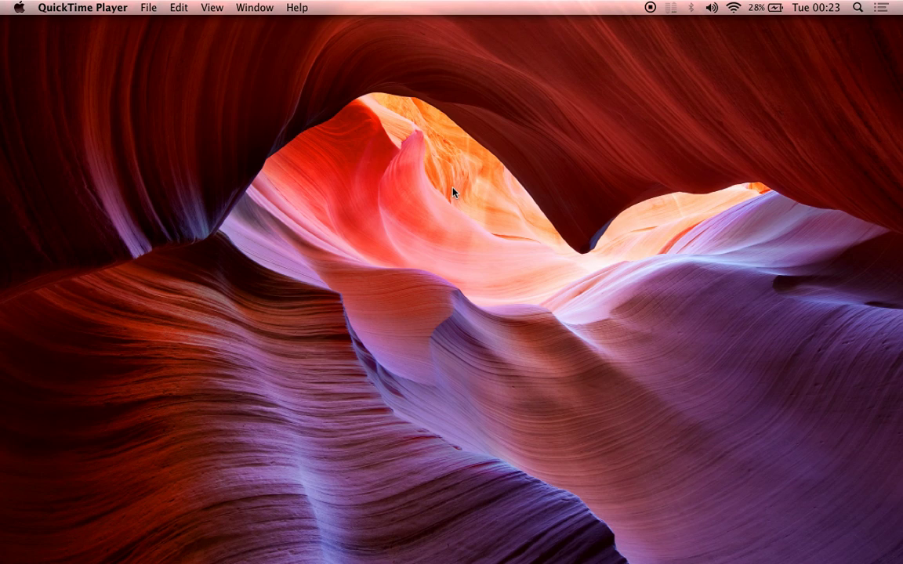
- Launch Godot and start a new project located in /godot/TractorTrouble
key(super+space)
text(go)
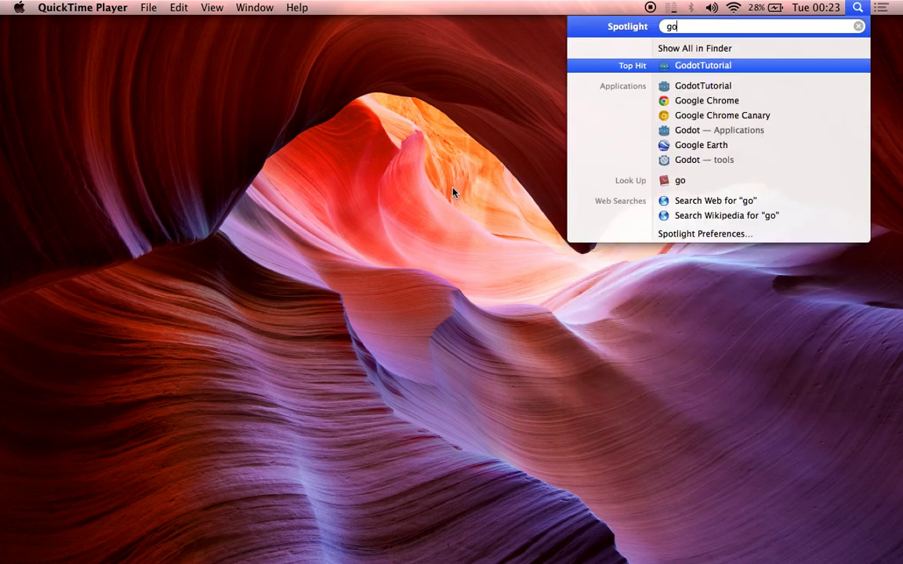
key(Return)
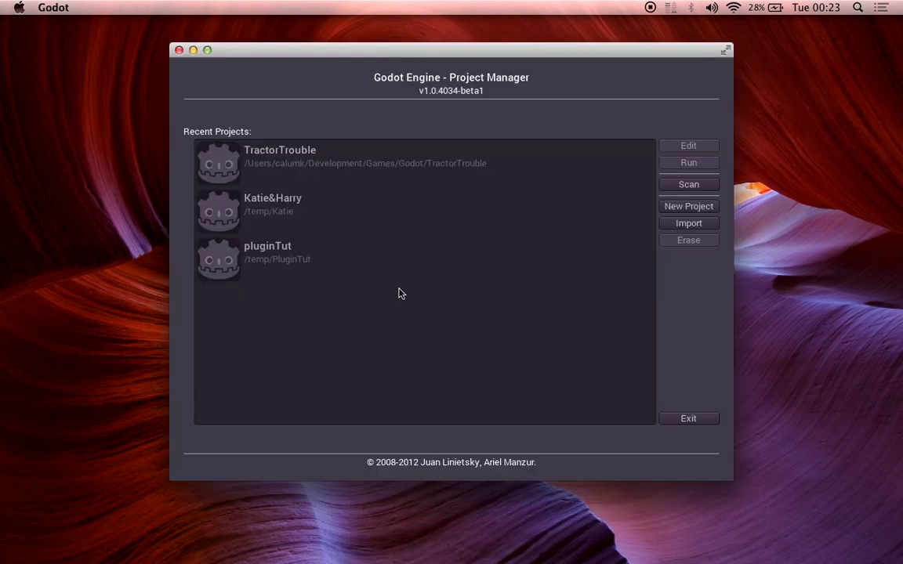
click(674, 207)
click(597, 244)
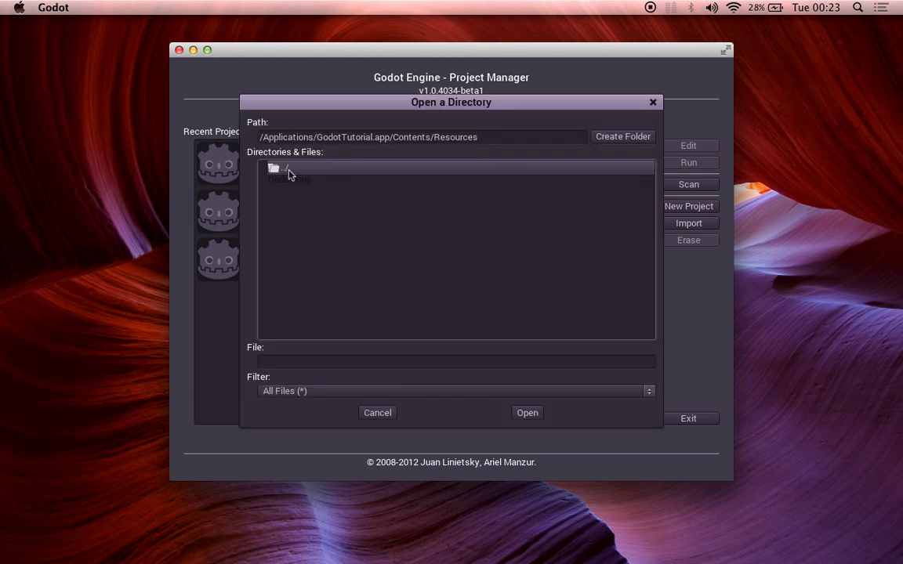
drag(265, 137, 478, 137)
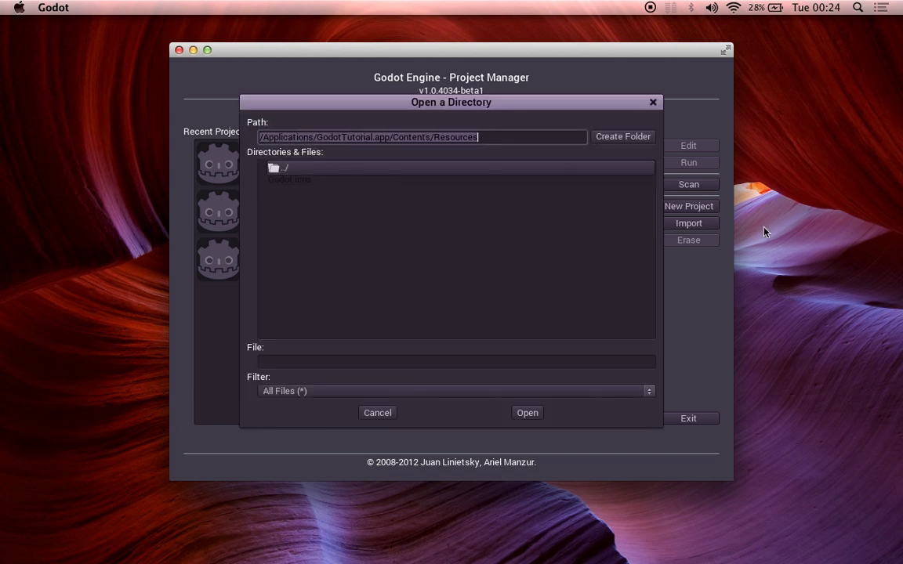
text(/godot/)
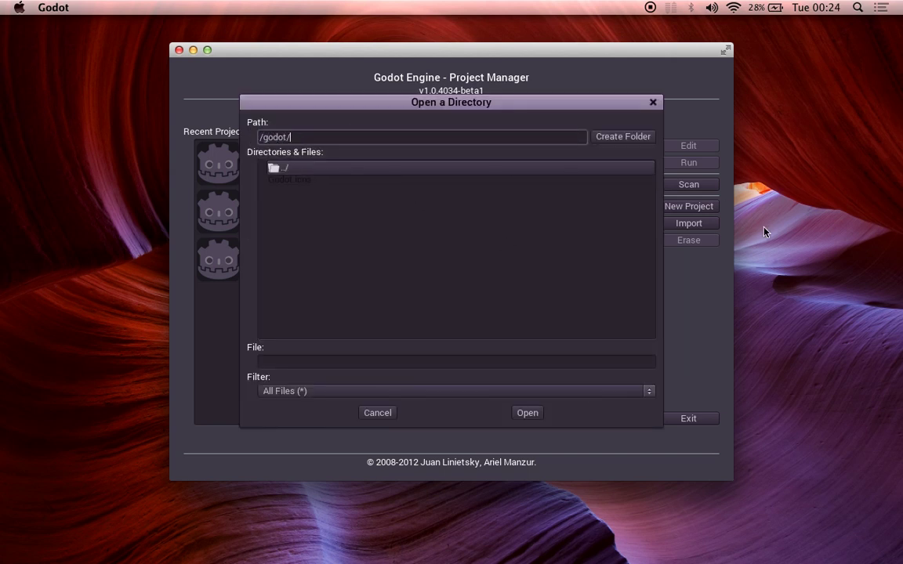
key(Return)
double_click(322, 179)
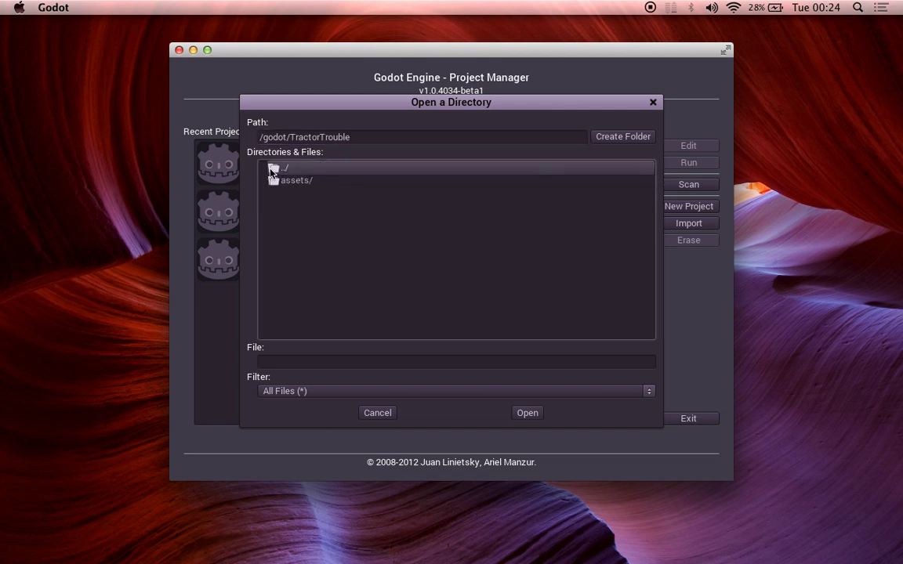
drag(354, 137, 292, 137)
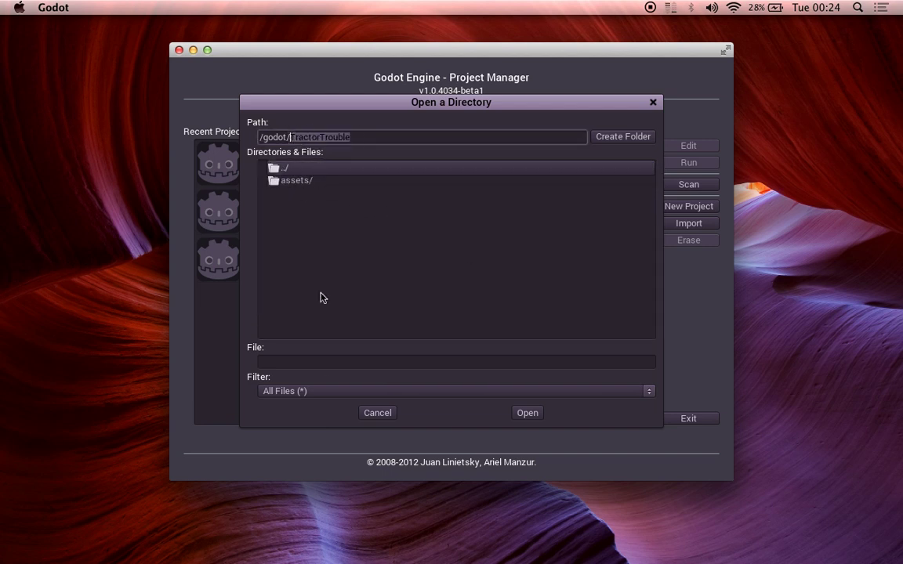
click(526, 413)
- Name the project TractorTrouble, create it, and open it in the editor
click(318, 273)
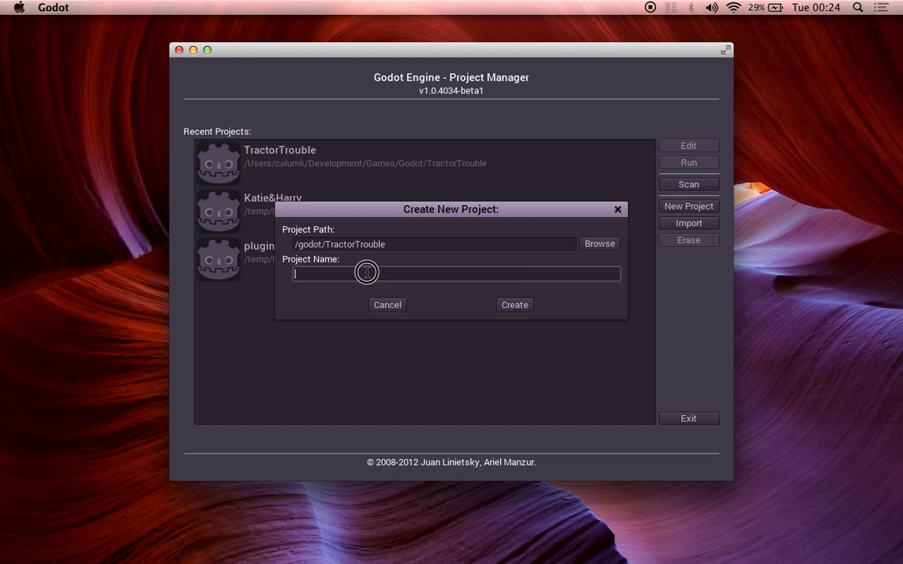
double_click(335, 245)
key(super+c)
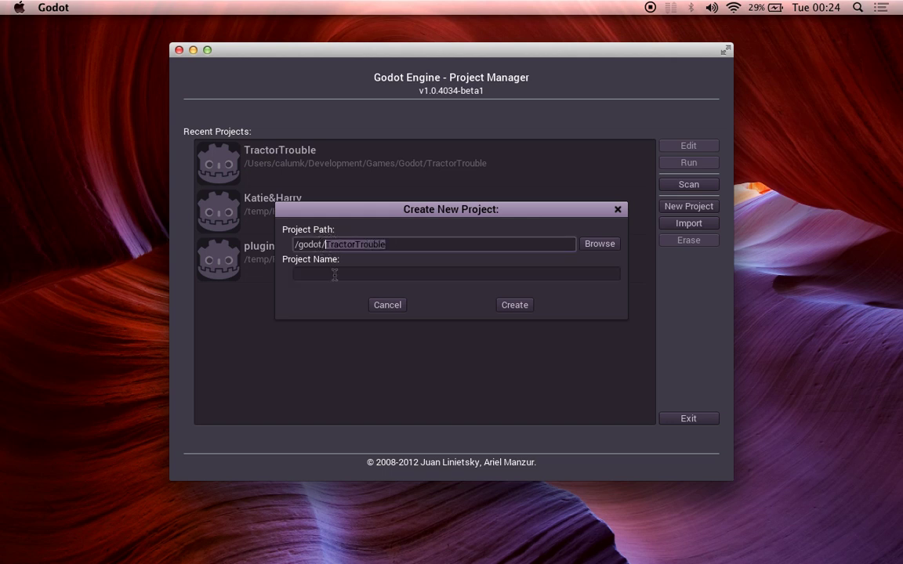
click(332, 274)
key(super+v)
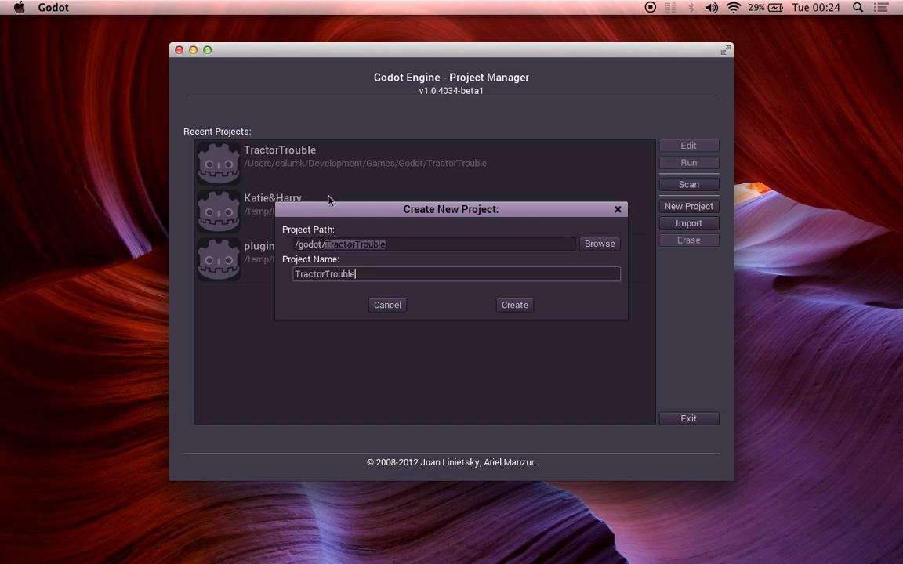
click(517, 305)
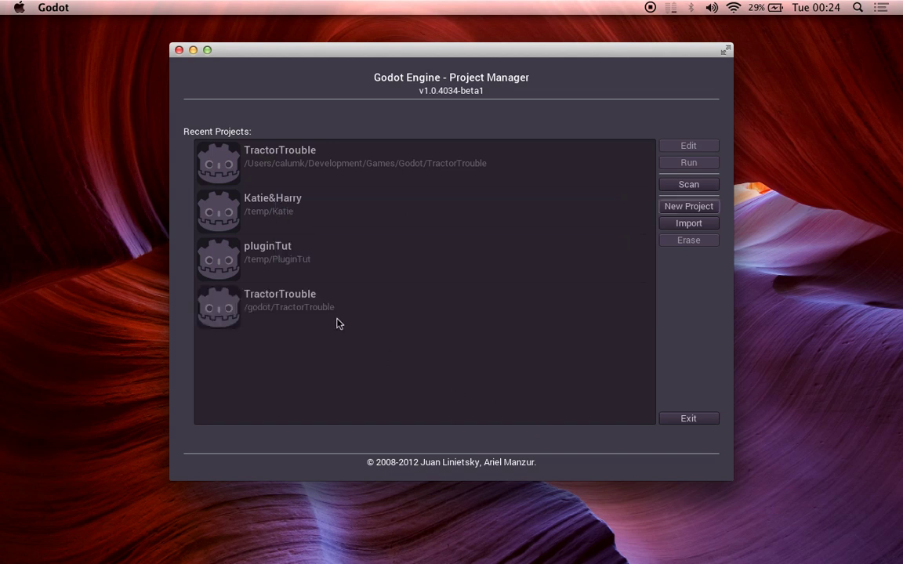
click(338, 324)
click(700, 149)
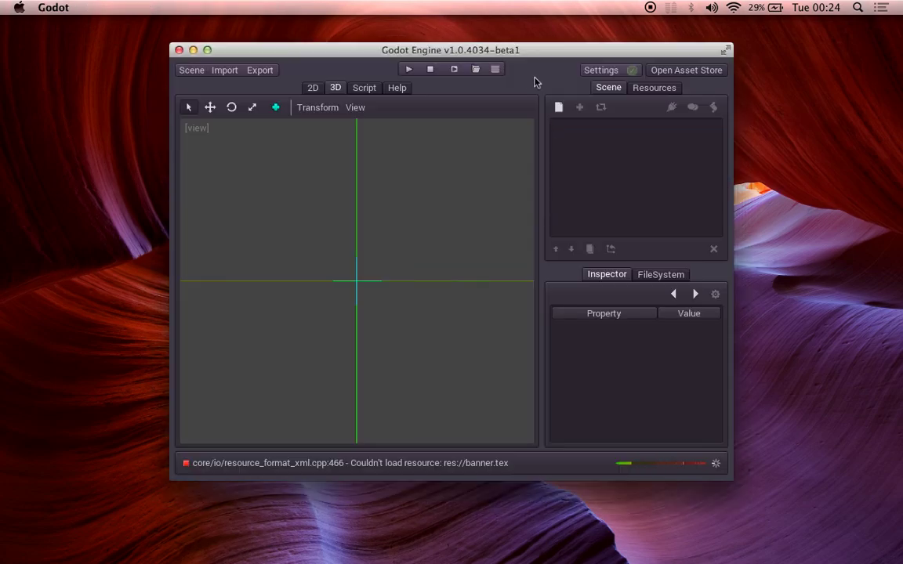
- Choose Import > 3D Scene to bring up the Import 3D Scene dialog
click(499, 72)
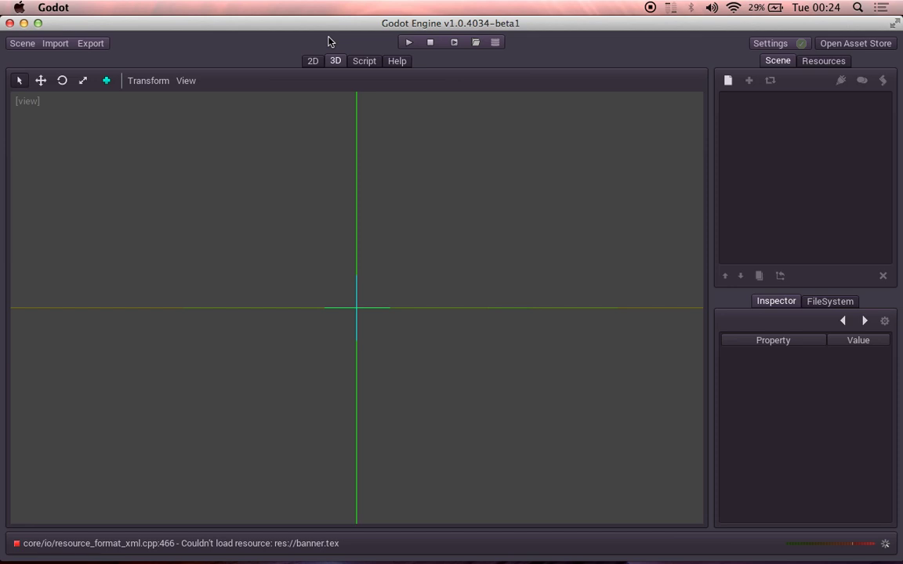
click(56, 44)
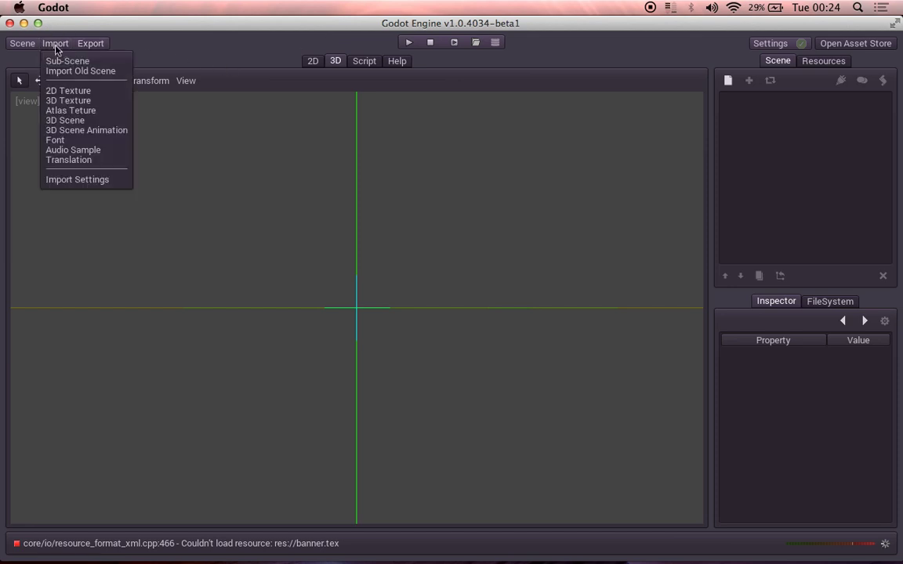
click(63, 122)
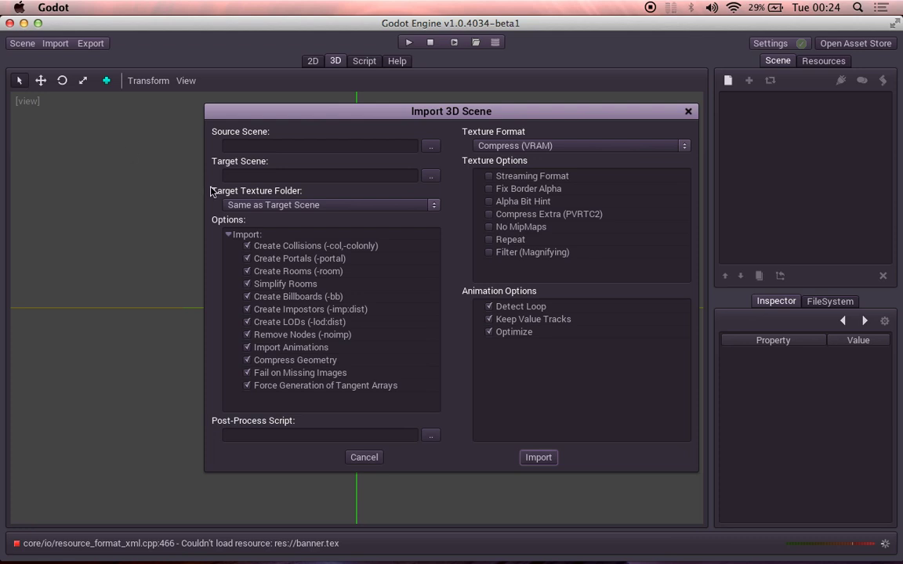
- Set the source scene to assets/farm_tractor_01.dae
click(430, 148)
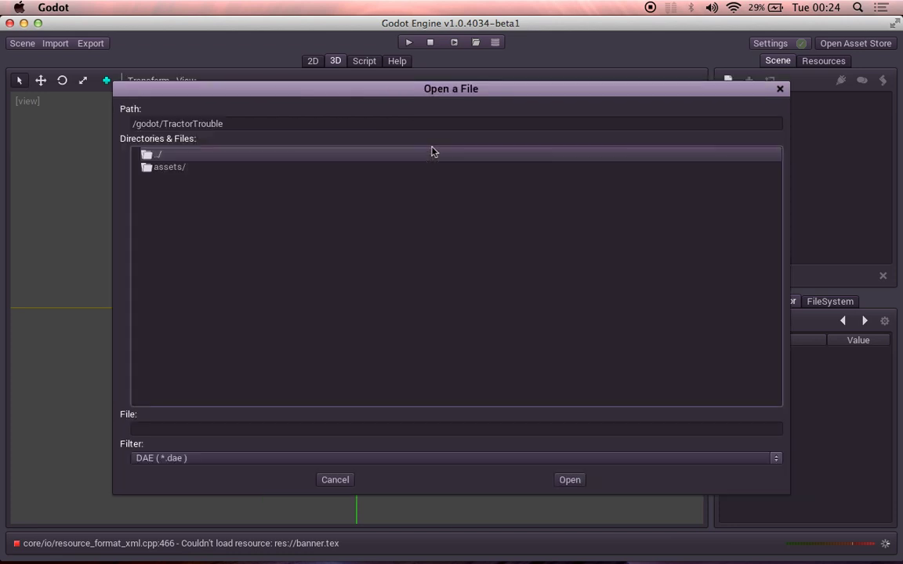
double_click(168, 169)
click(181, 168)
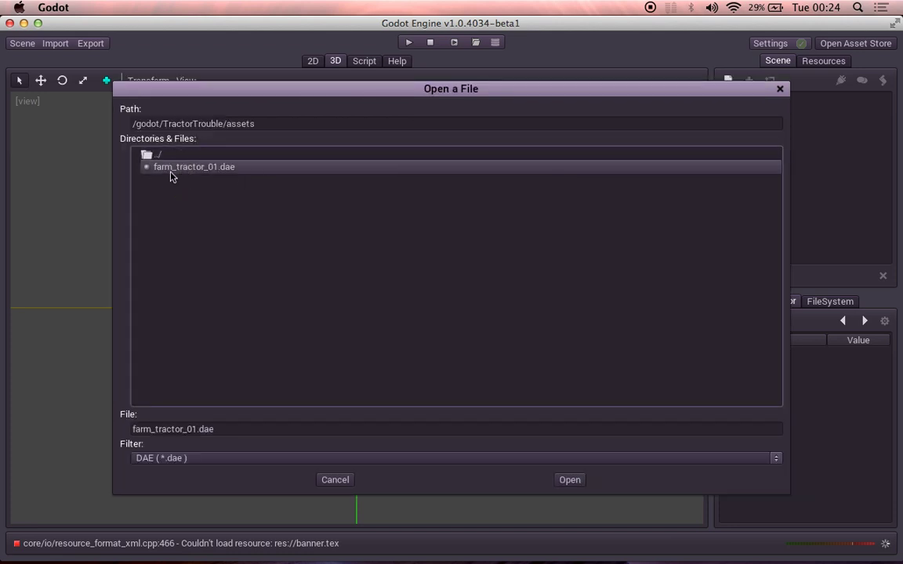
click(574, 483)
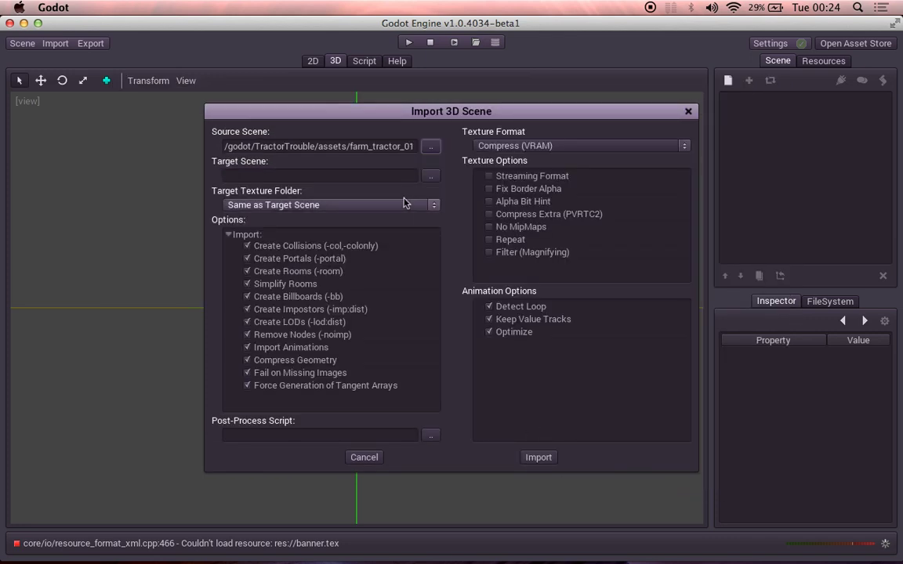
- Create an importedAssets folder in the project root, target it, and run the import
click(429, 176)
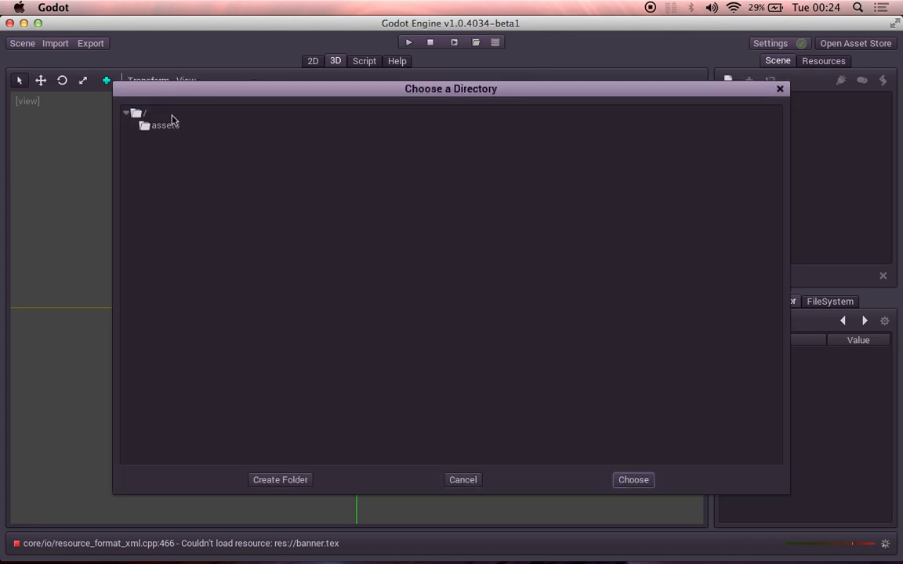
click(291, 480)
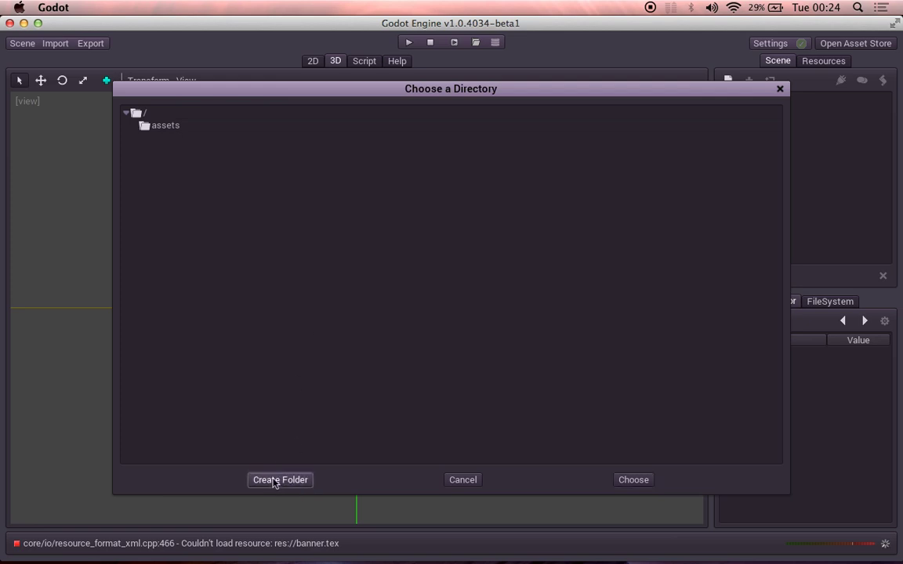
click(246, 306)
click(156, 115)
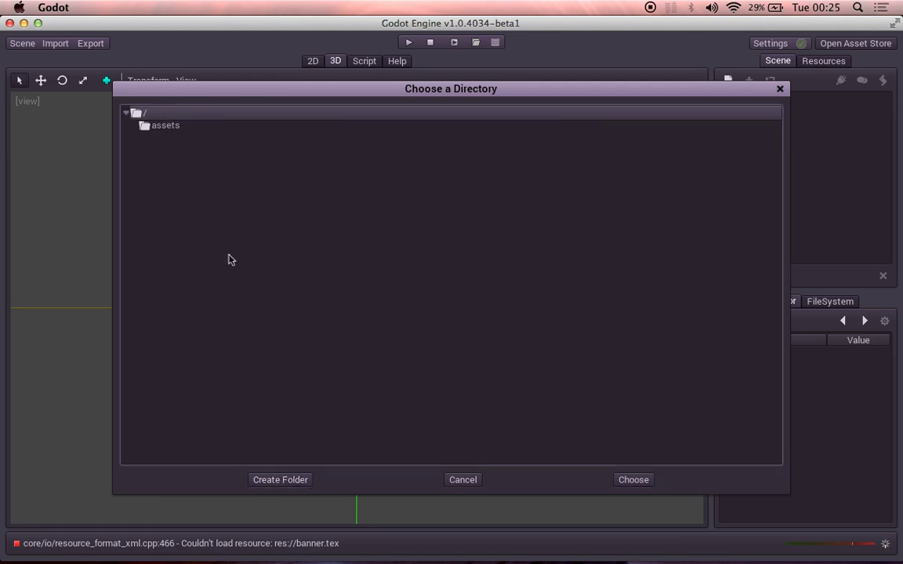
click(292, 480)
click(409, 288)
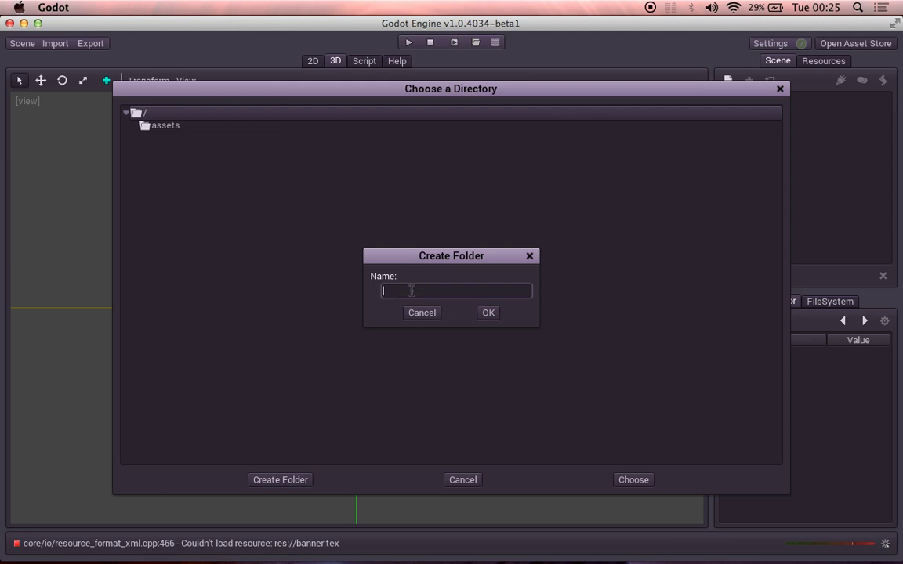
text(importedAssets)
click(488, 312)
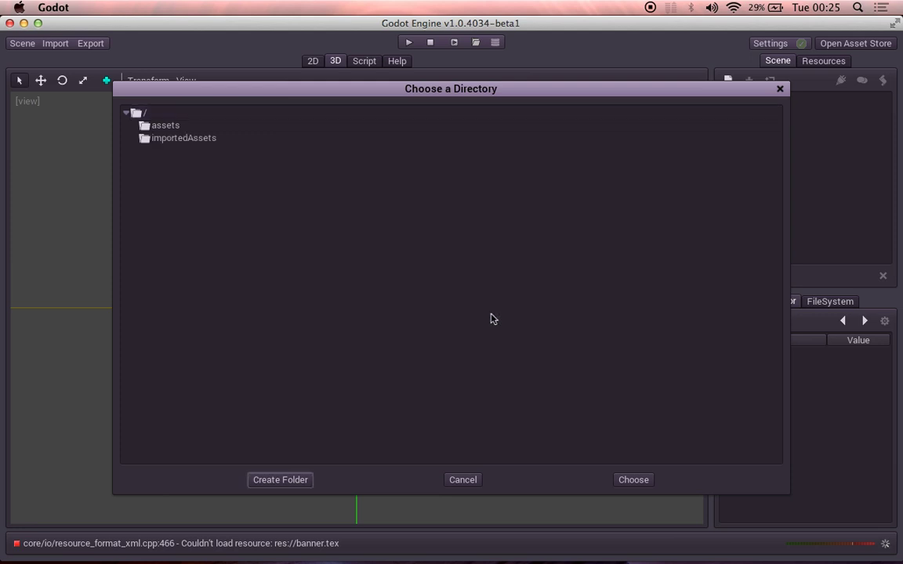
click(188, 138)
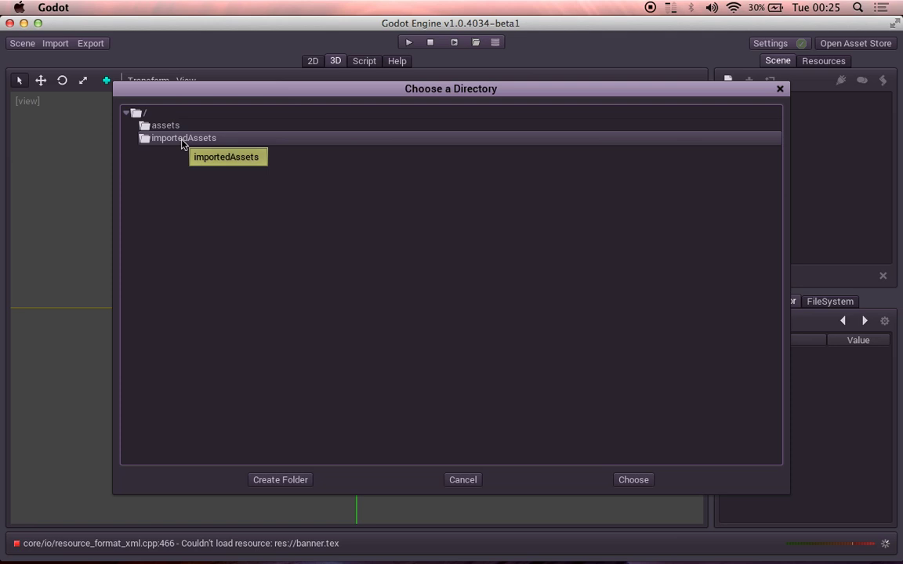
click(641, 478)
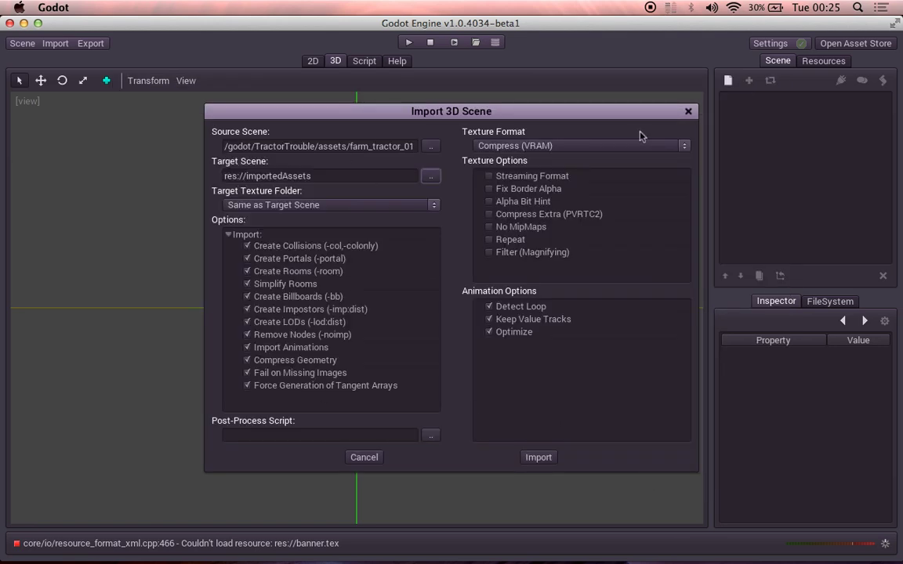
click(536, 461)
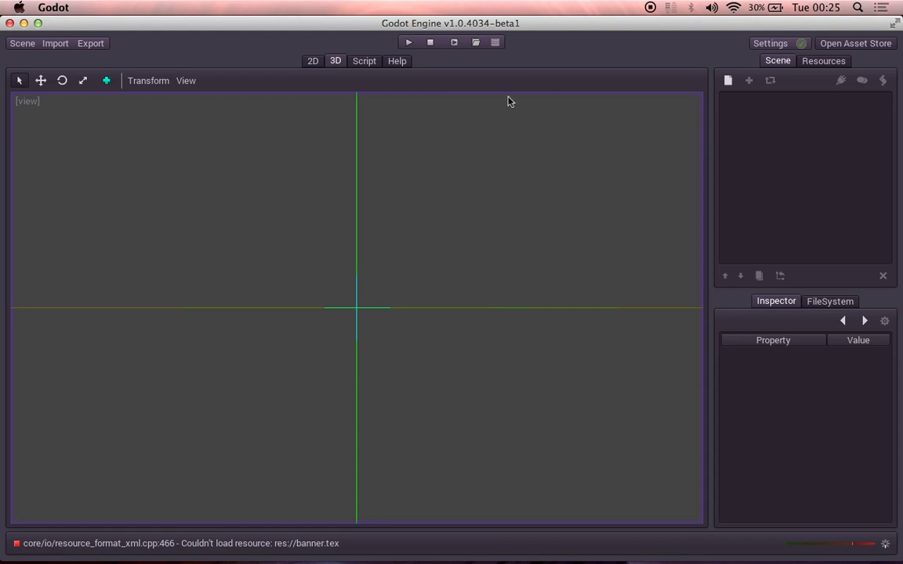
- Let the farm_tractor_01 import complete and close the finished import window
click(382, 173)
- Add a Spatial root node to the empty scene and rename it game
click(22, 43)
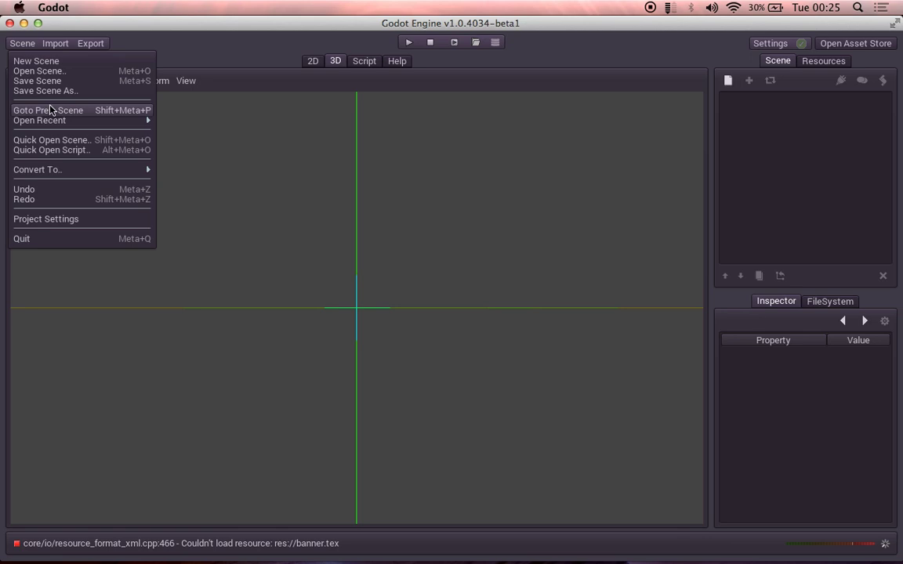
click(47, 81)
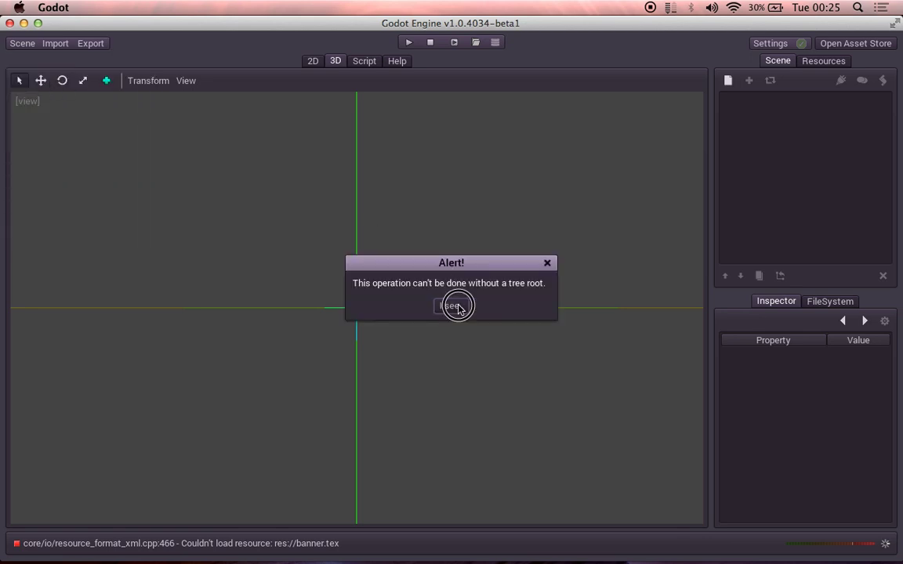
click(452, 306)
click(728, 79)
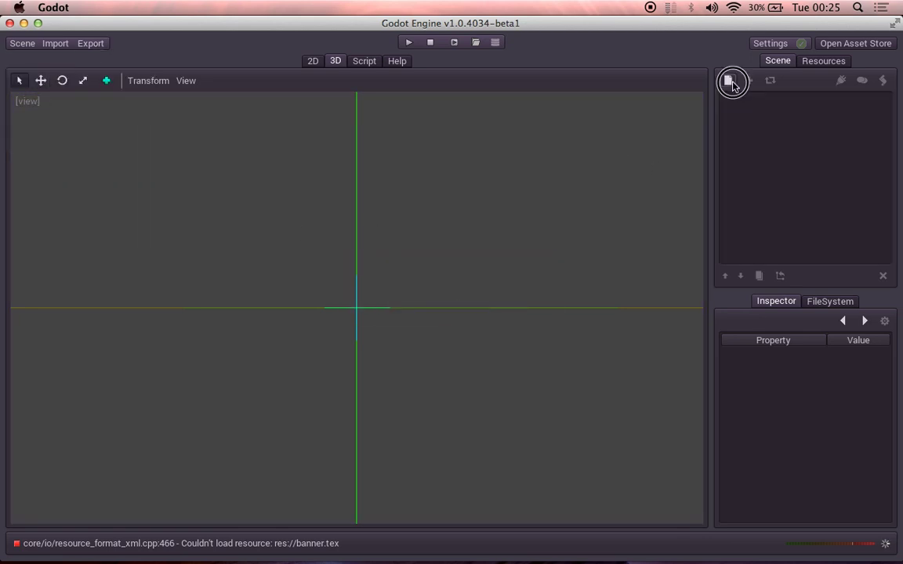
text(spat)
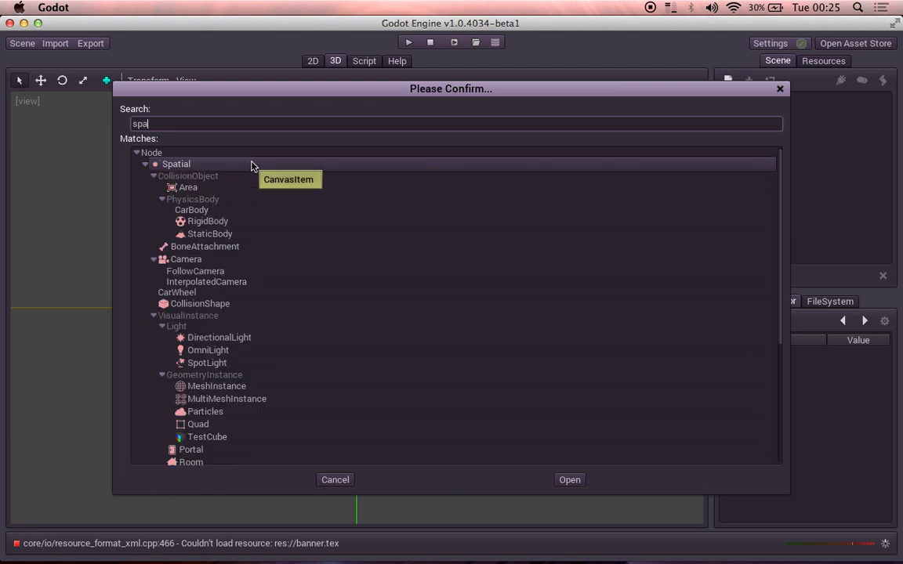
key(Return)
click(758, 100)
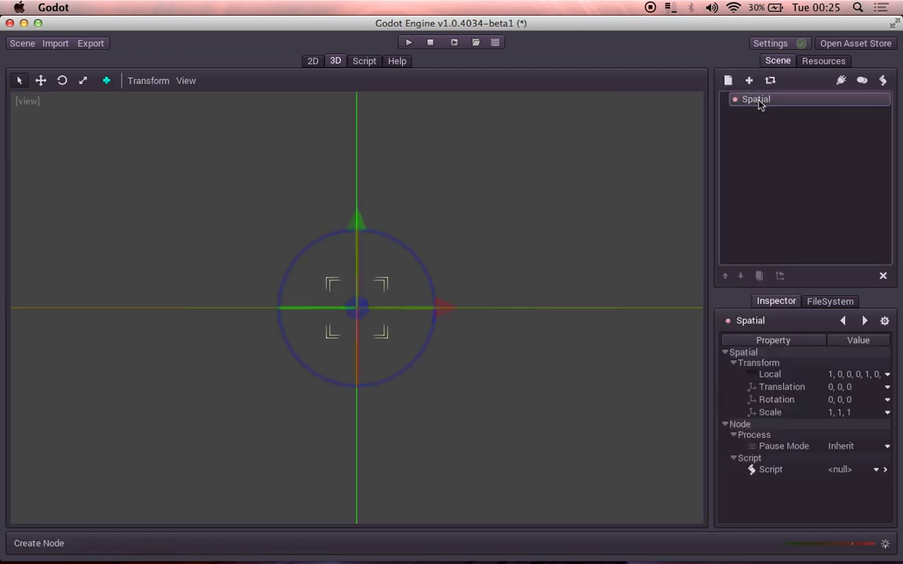
click(759, 100)
text(game)
key(Return)
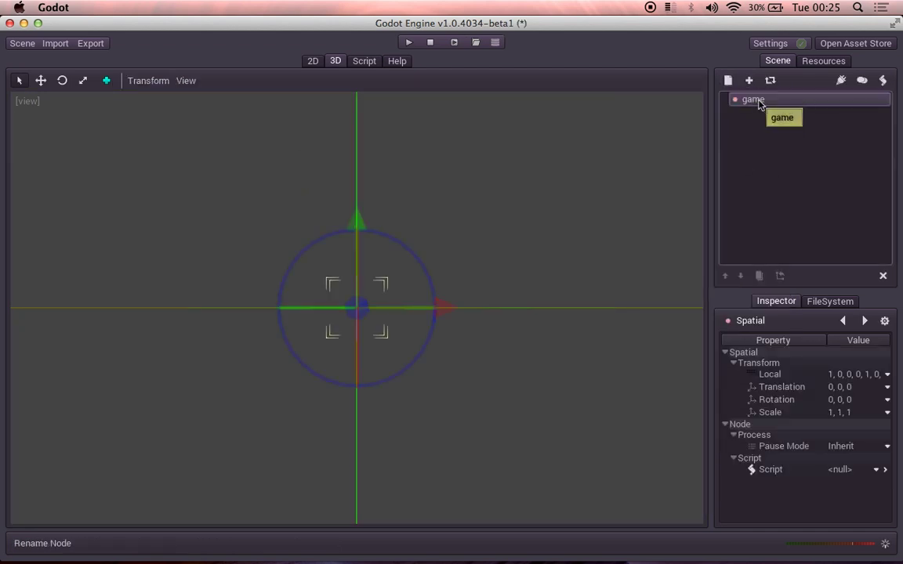
- Save the scene as main.xml in the project root
click(21, 43)
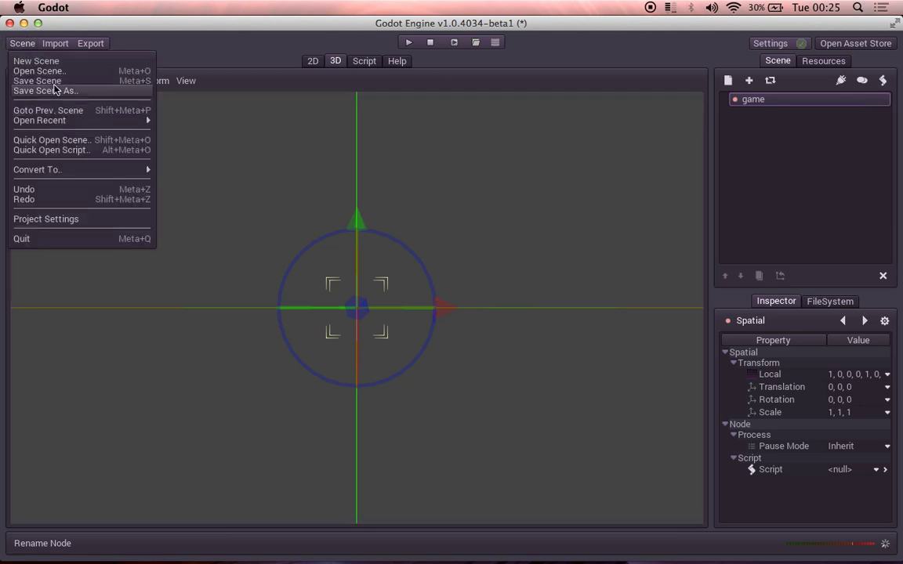
click(51, 90)
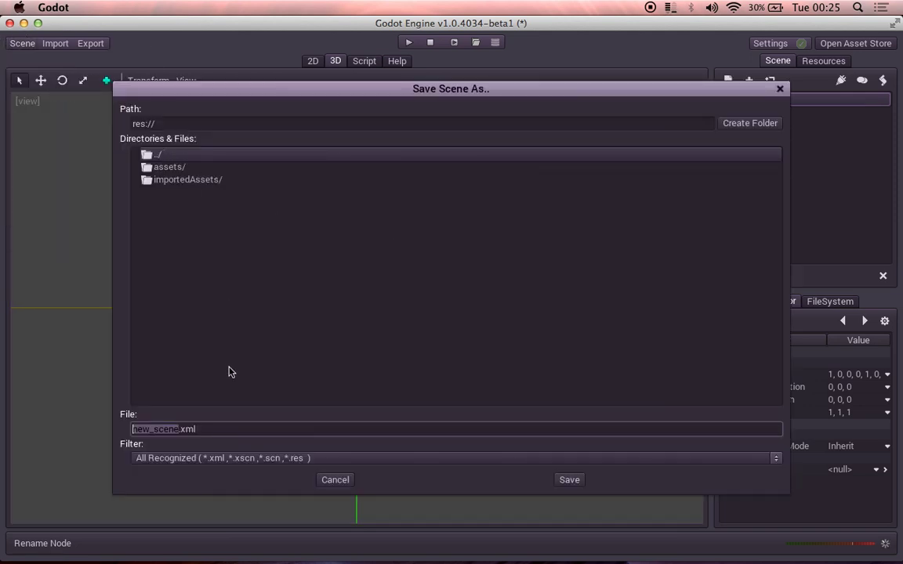
text(main)
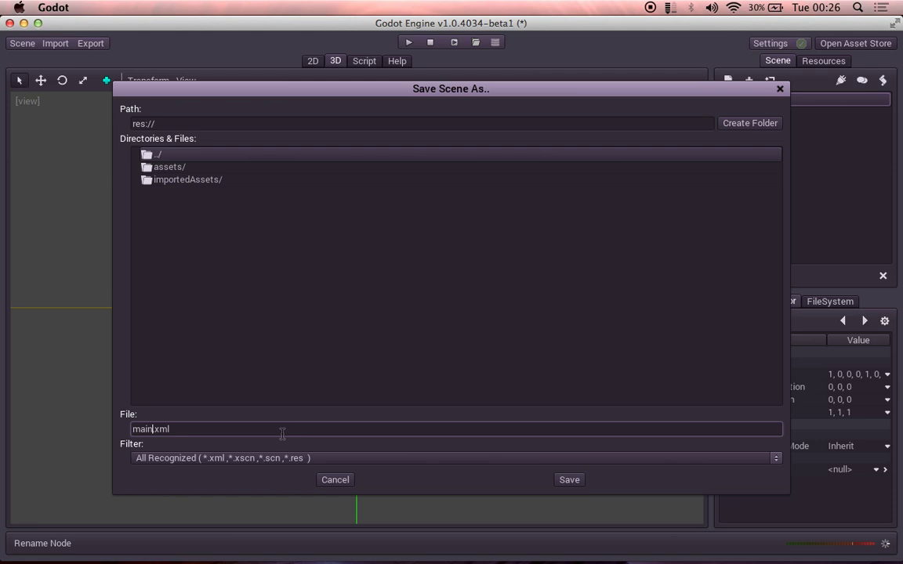
click(571, 481)
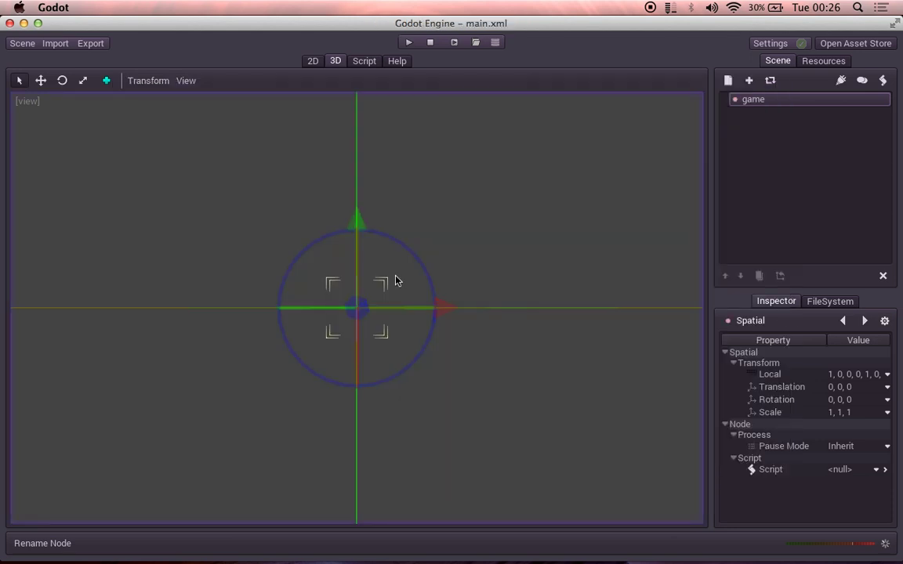
- Instance importedAssets/farm_tractor_01.scn under the game node
click(749, 81)
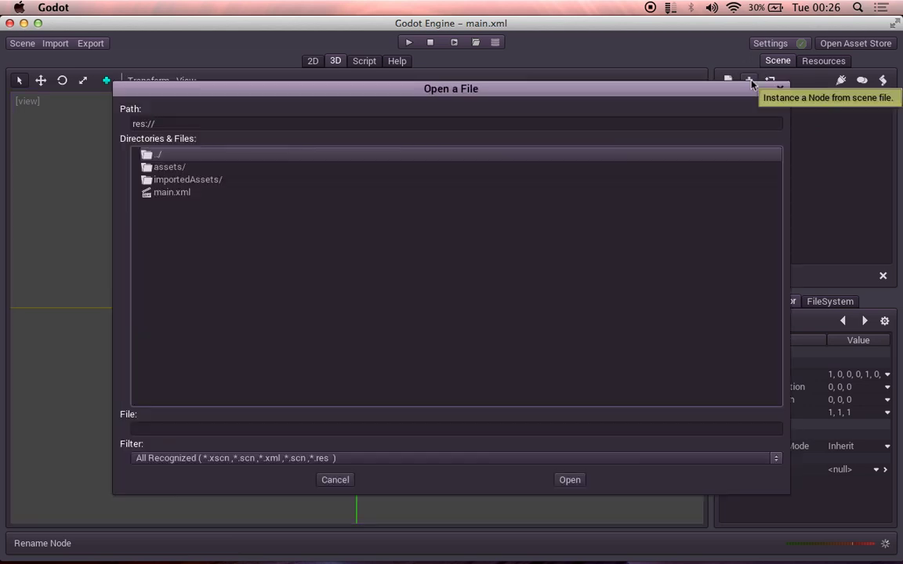
double_click(192, 179)
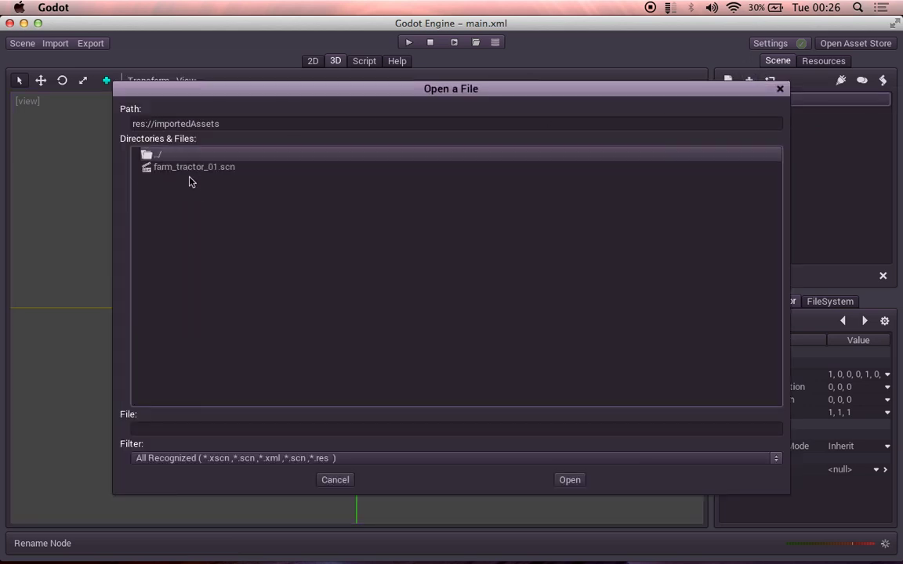
click(186, 169)
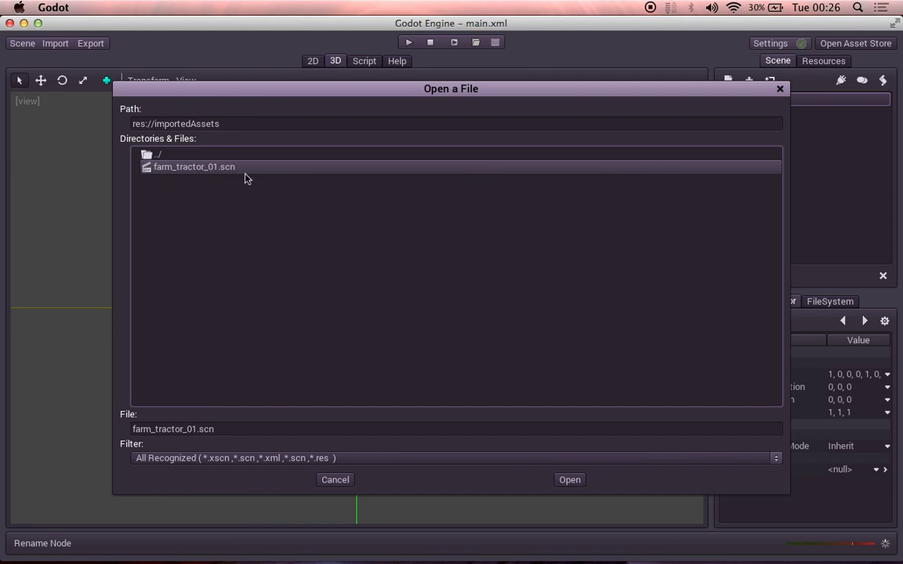
click(576, 484)
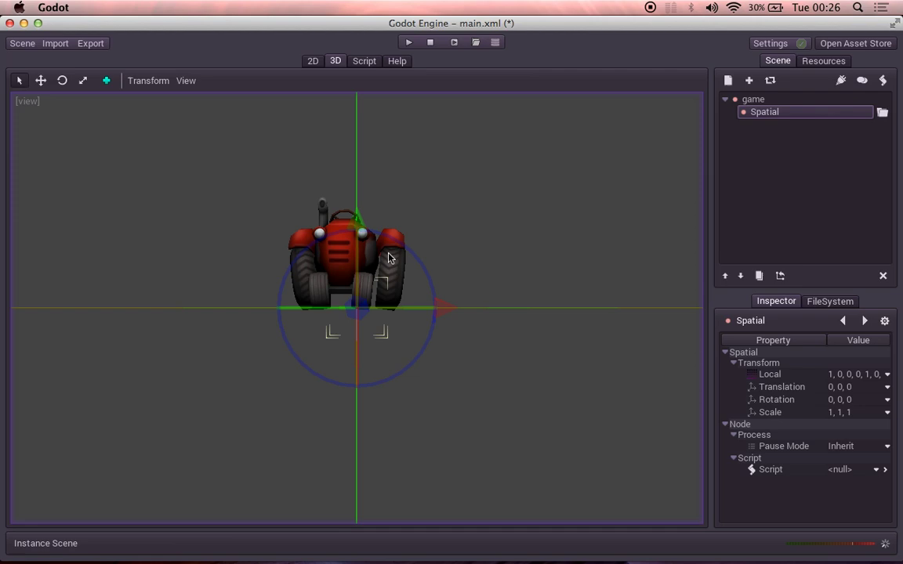
- Orbit and zoom the 3D viewport to inspect the red tractor from several angles
middle_drag(493, 236, 505, 258)
scroll(468, 268, down, 3)
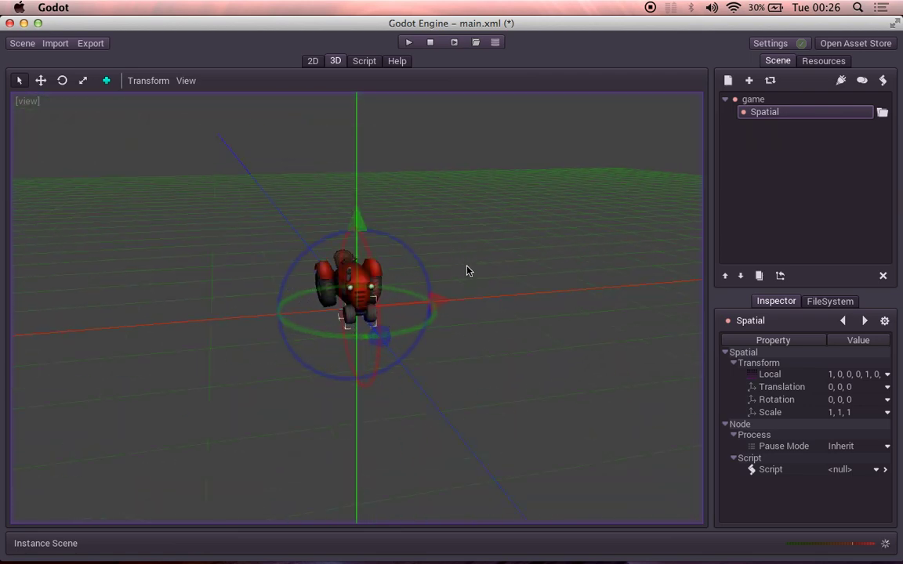
scroll(471, 297, down, 2)
middle_drag(481, 321, 389, 316)
scroll(369, 314, up, 6)
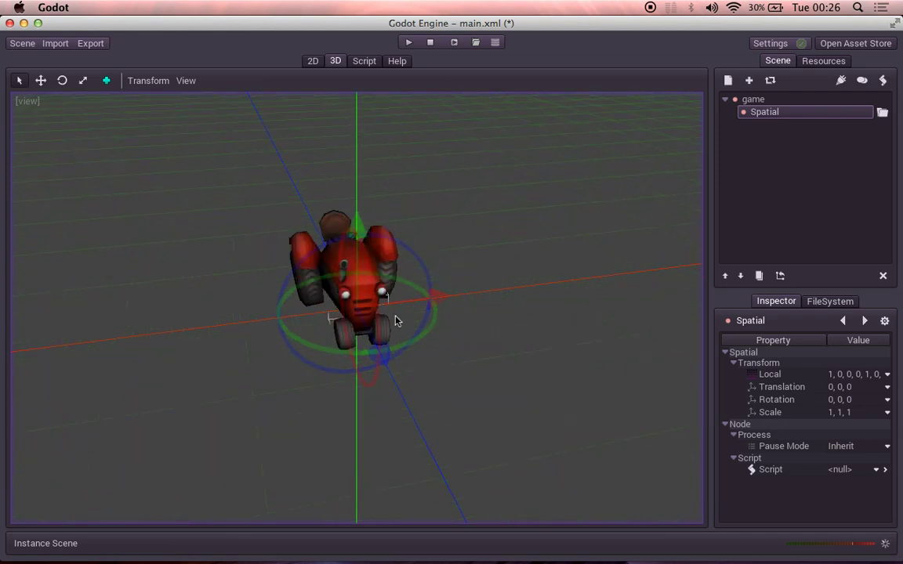
middle_drag(465, 343, 508, 355)
scroll(364, 296, down, 3)
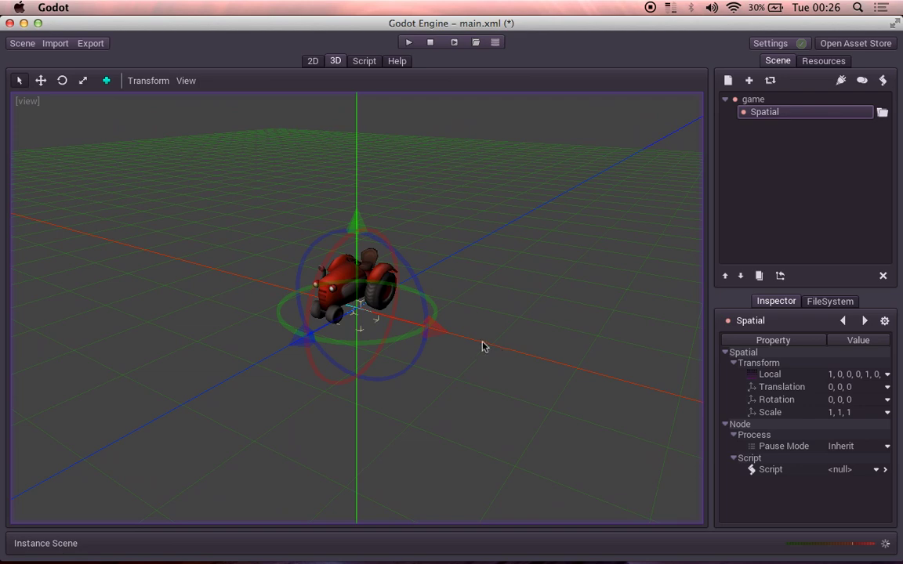
middle_drag(426, 329, 287, 239)
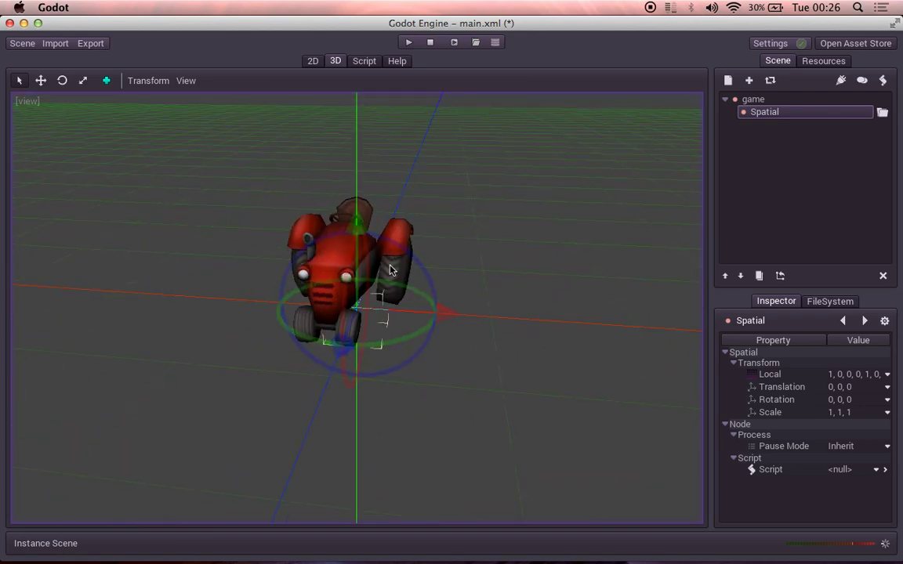